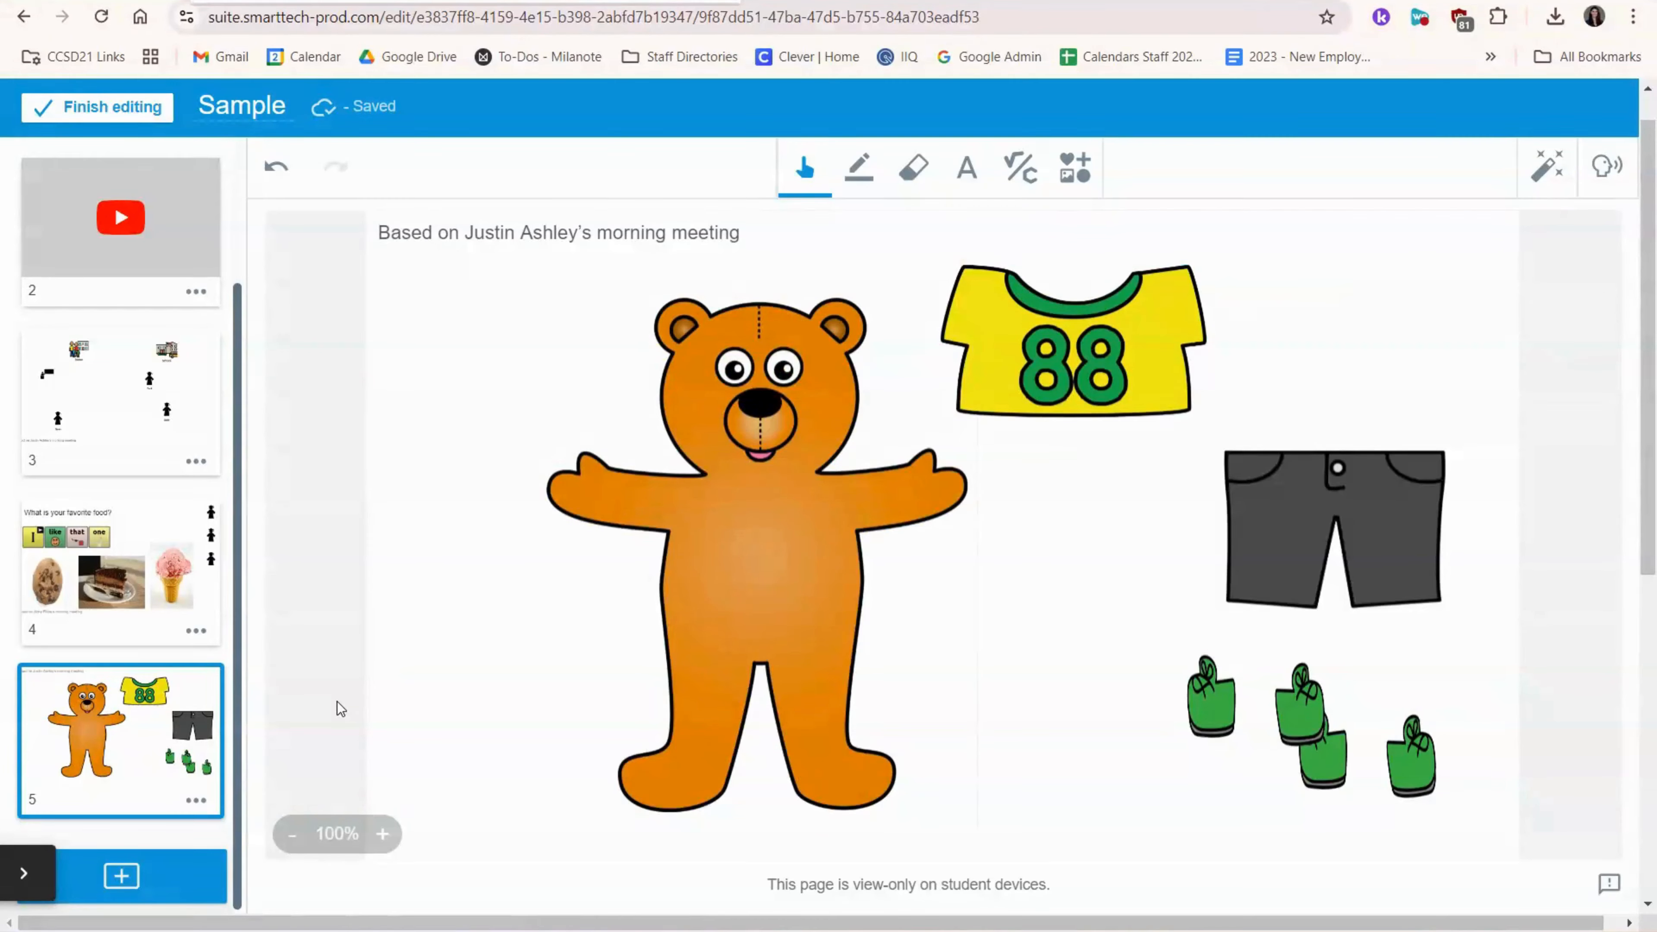
Dress the bear by moving the yellow 88 jersey and the dark gray shorts onto its body.
drag(1152, 333, 836, 533)
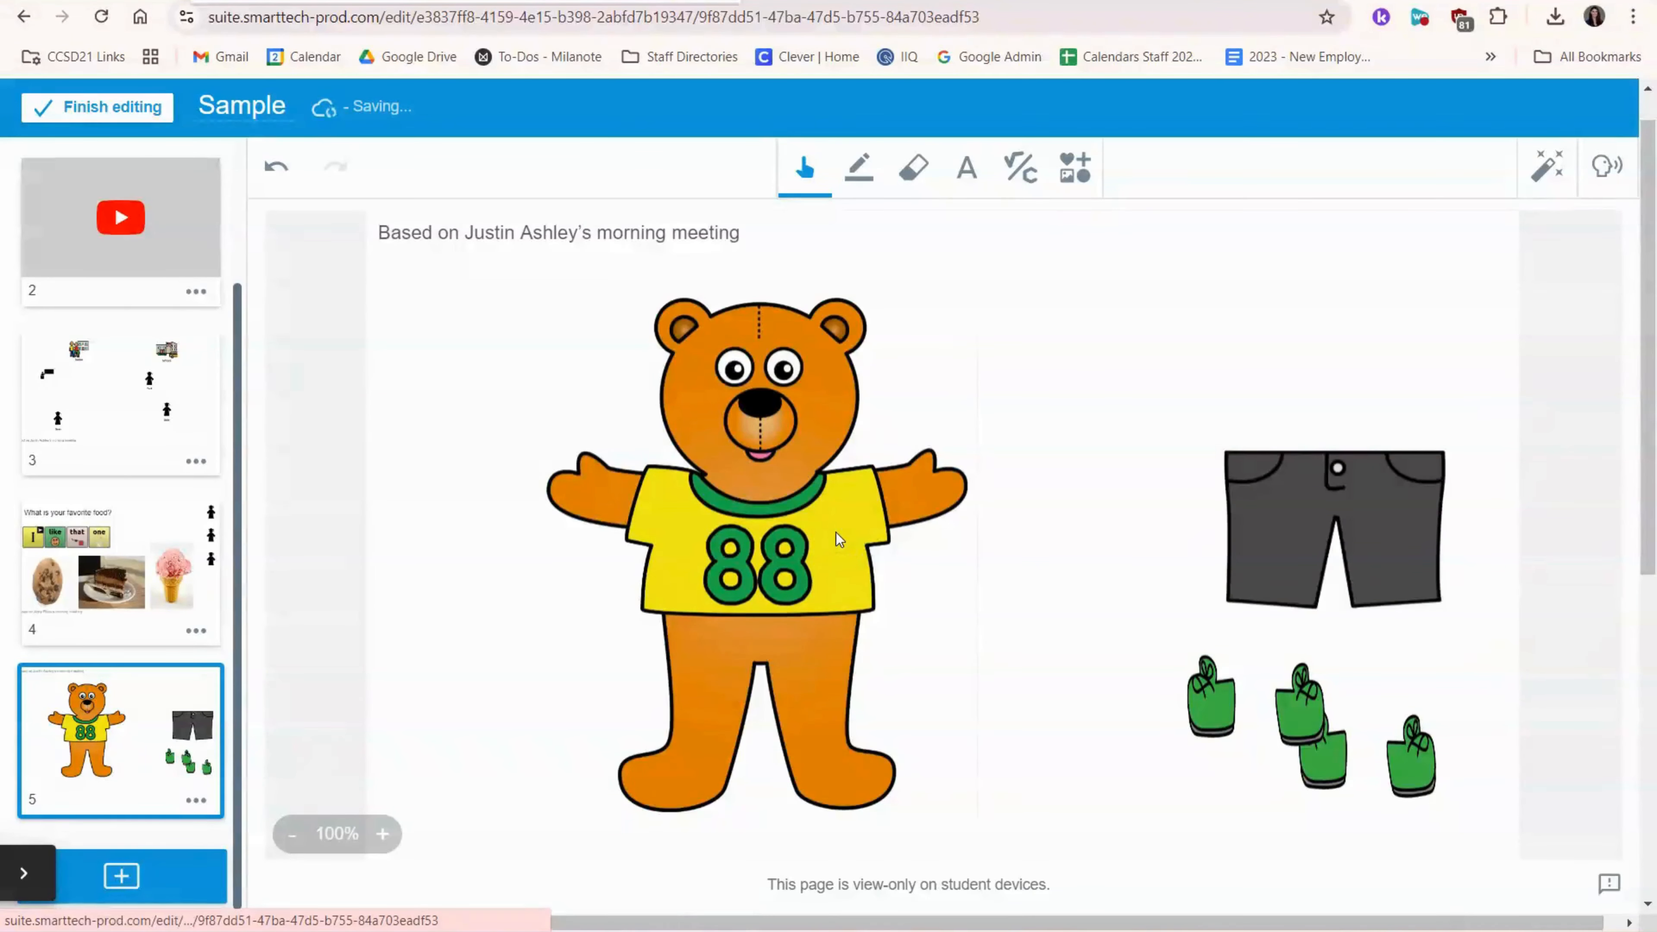
drag(1264, 497, 685, 666)
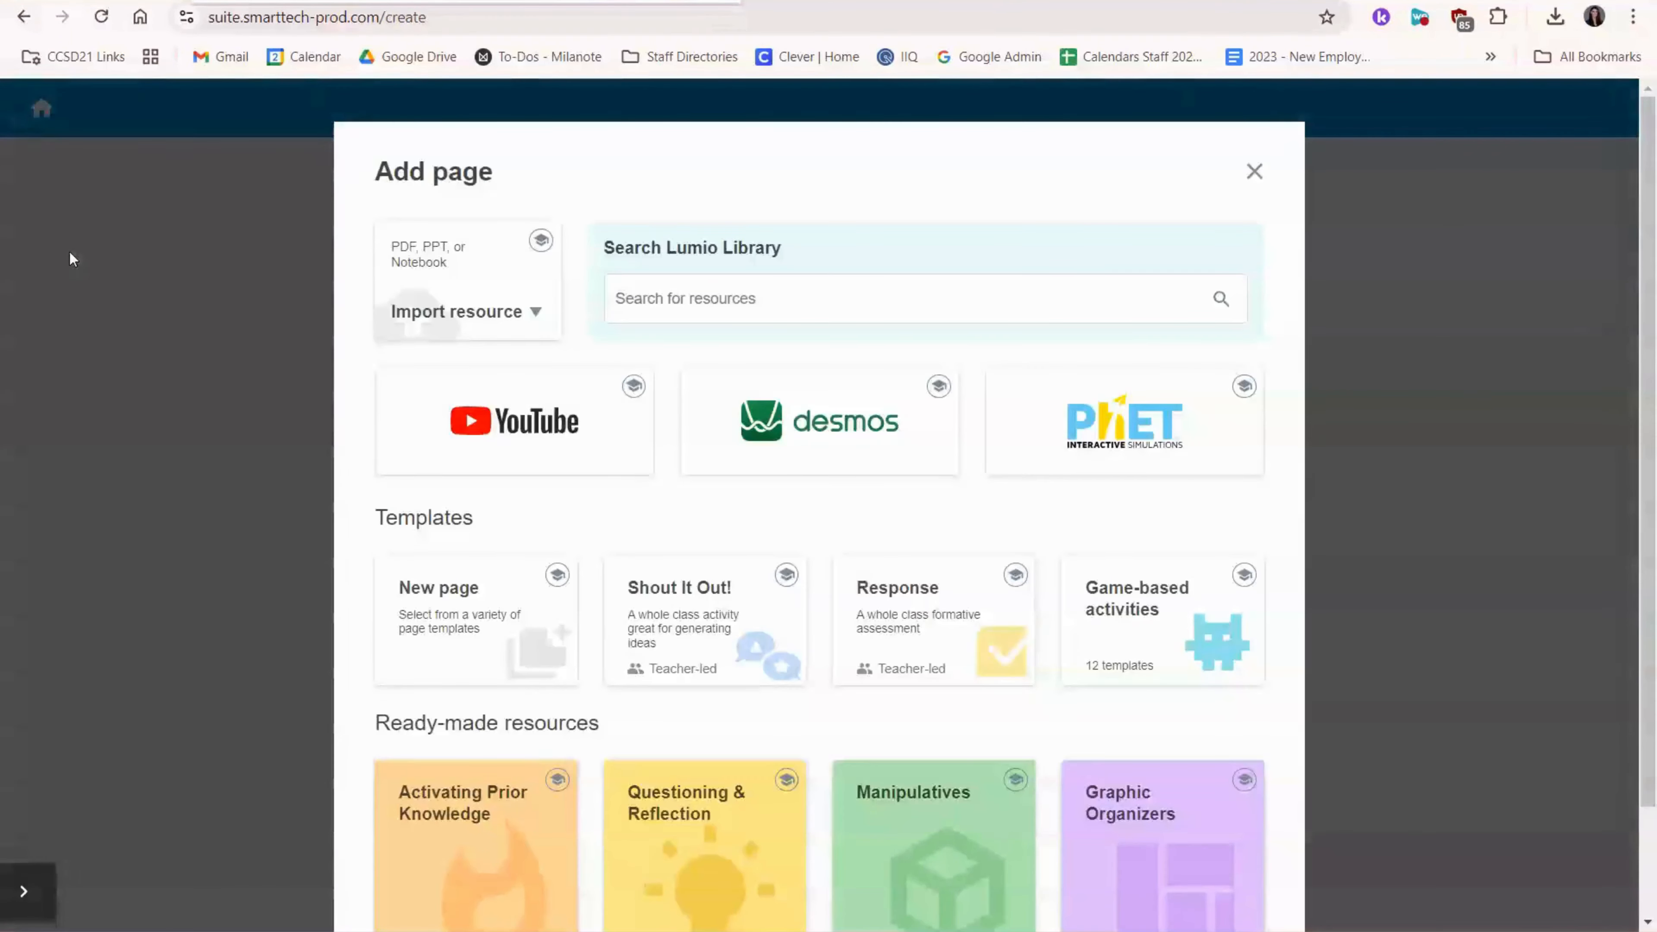
Start a new lesson with a new blank page from the page templates.
click(480, 629)
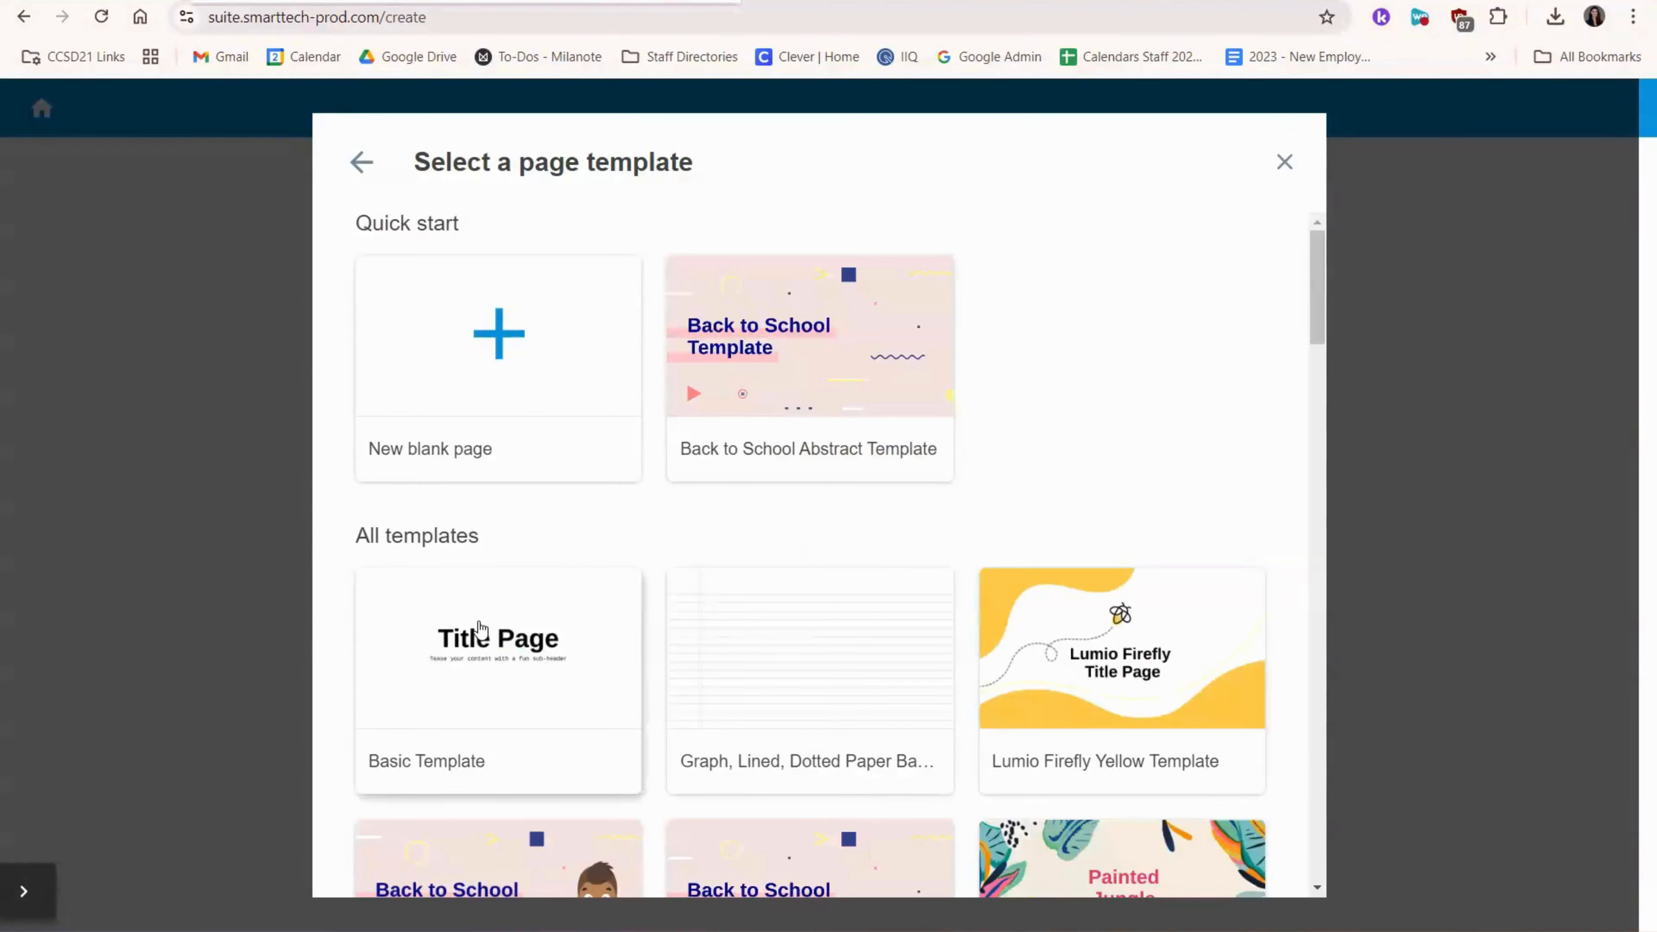
click(519, 366)
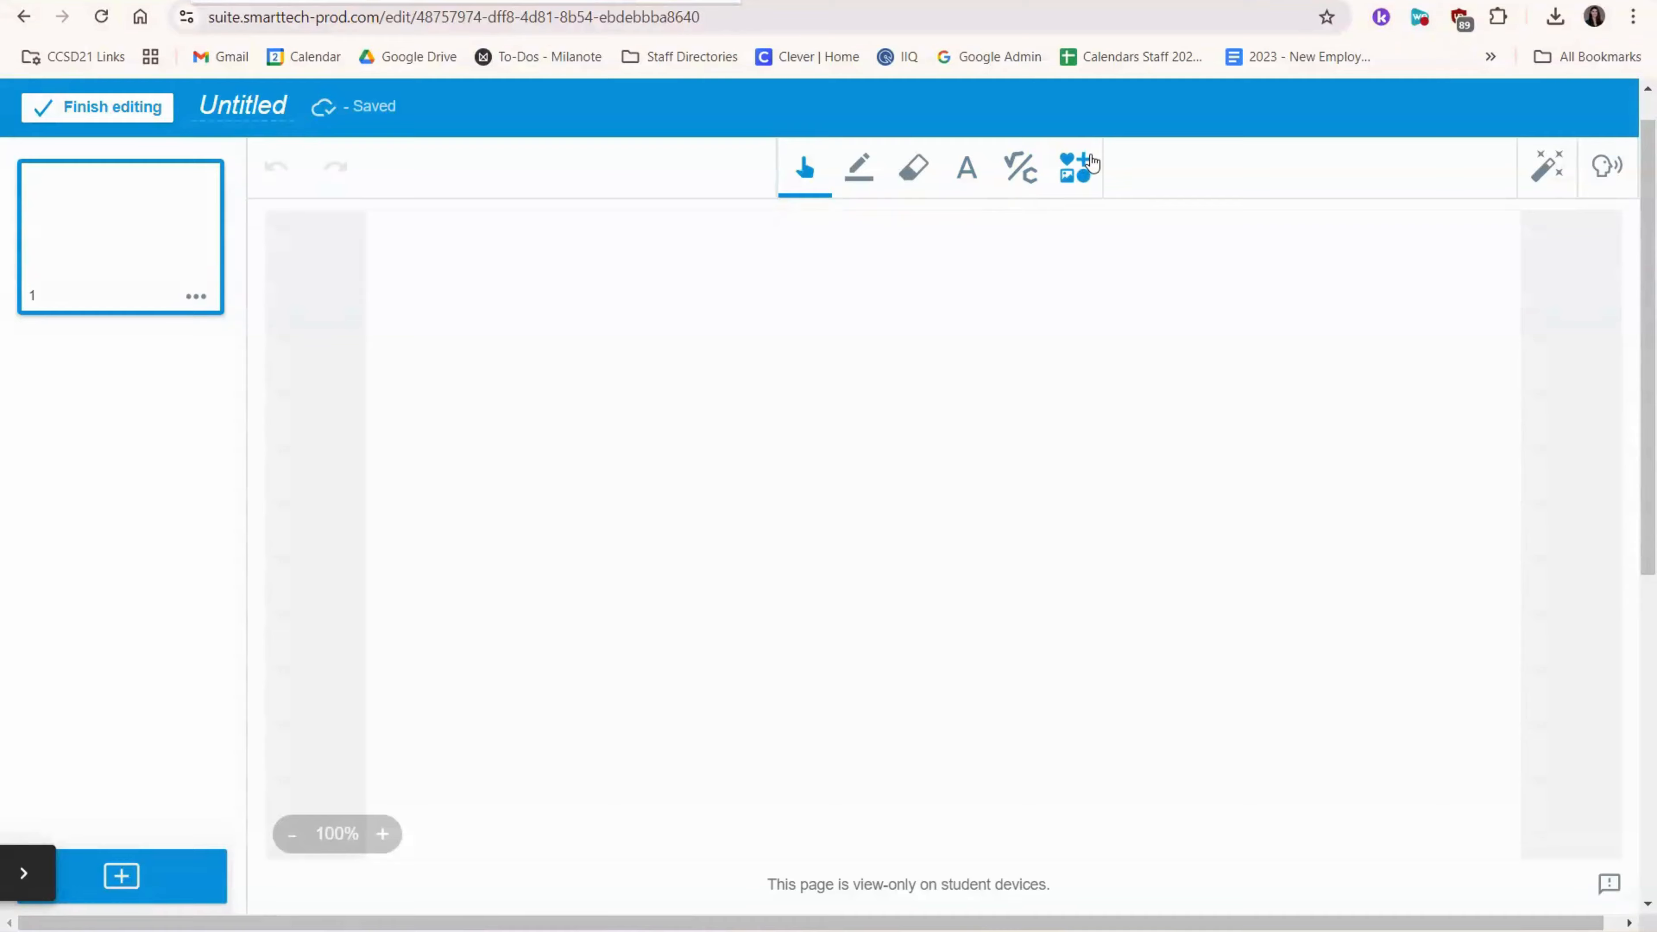
Search the online images for "sunny" and insert the photo of the sun shining through clouds.
click(1079, 168)
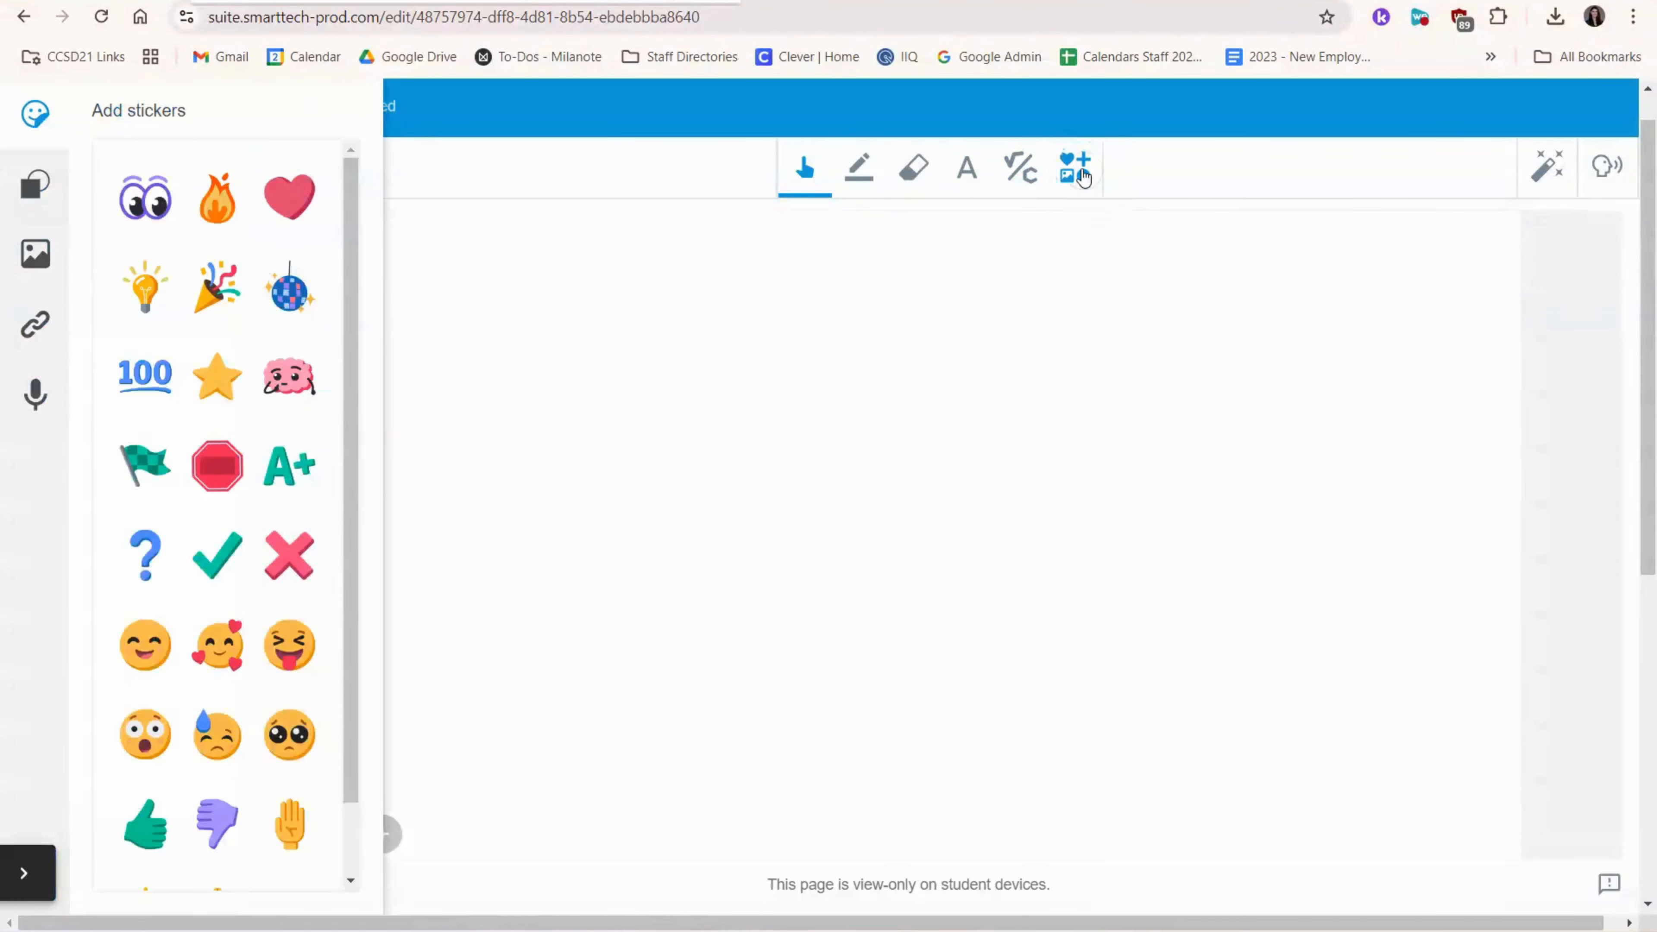
scroll(223, 513, down, 1)
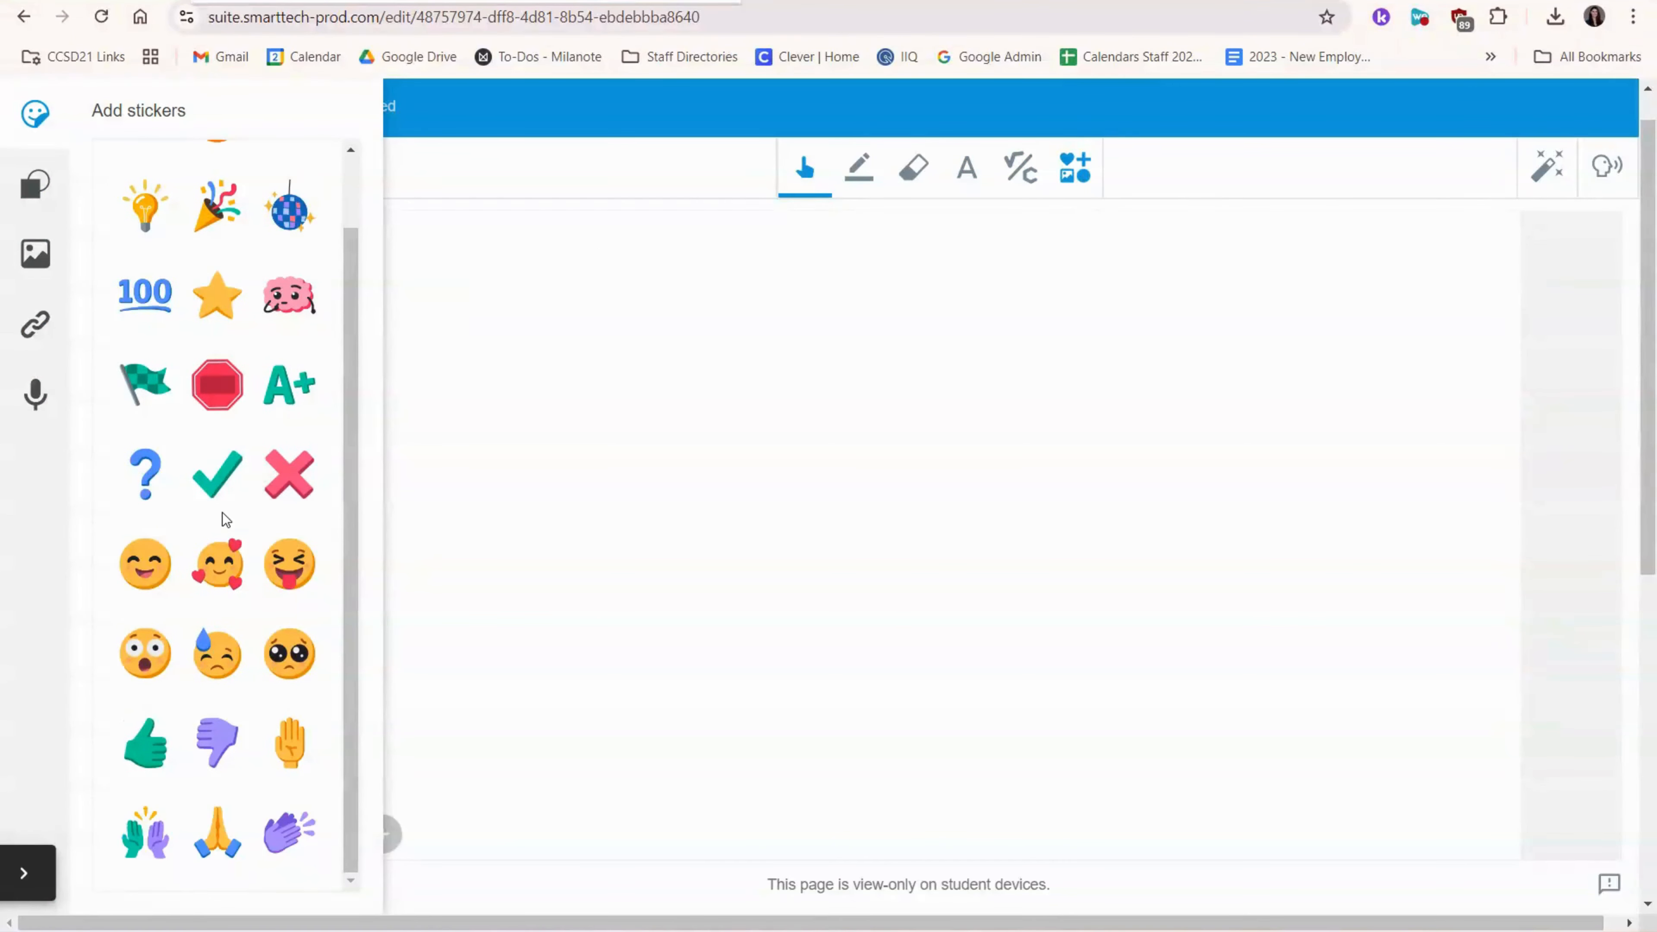
scroll(222, 513, up, 1)
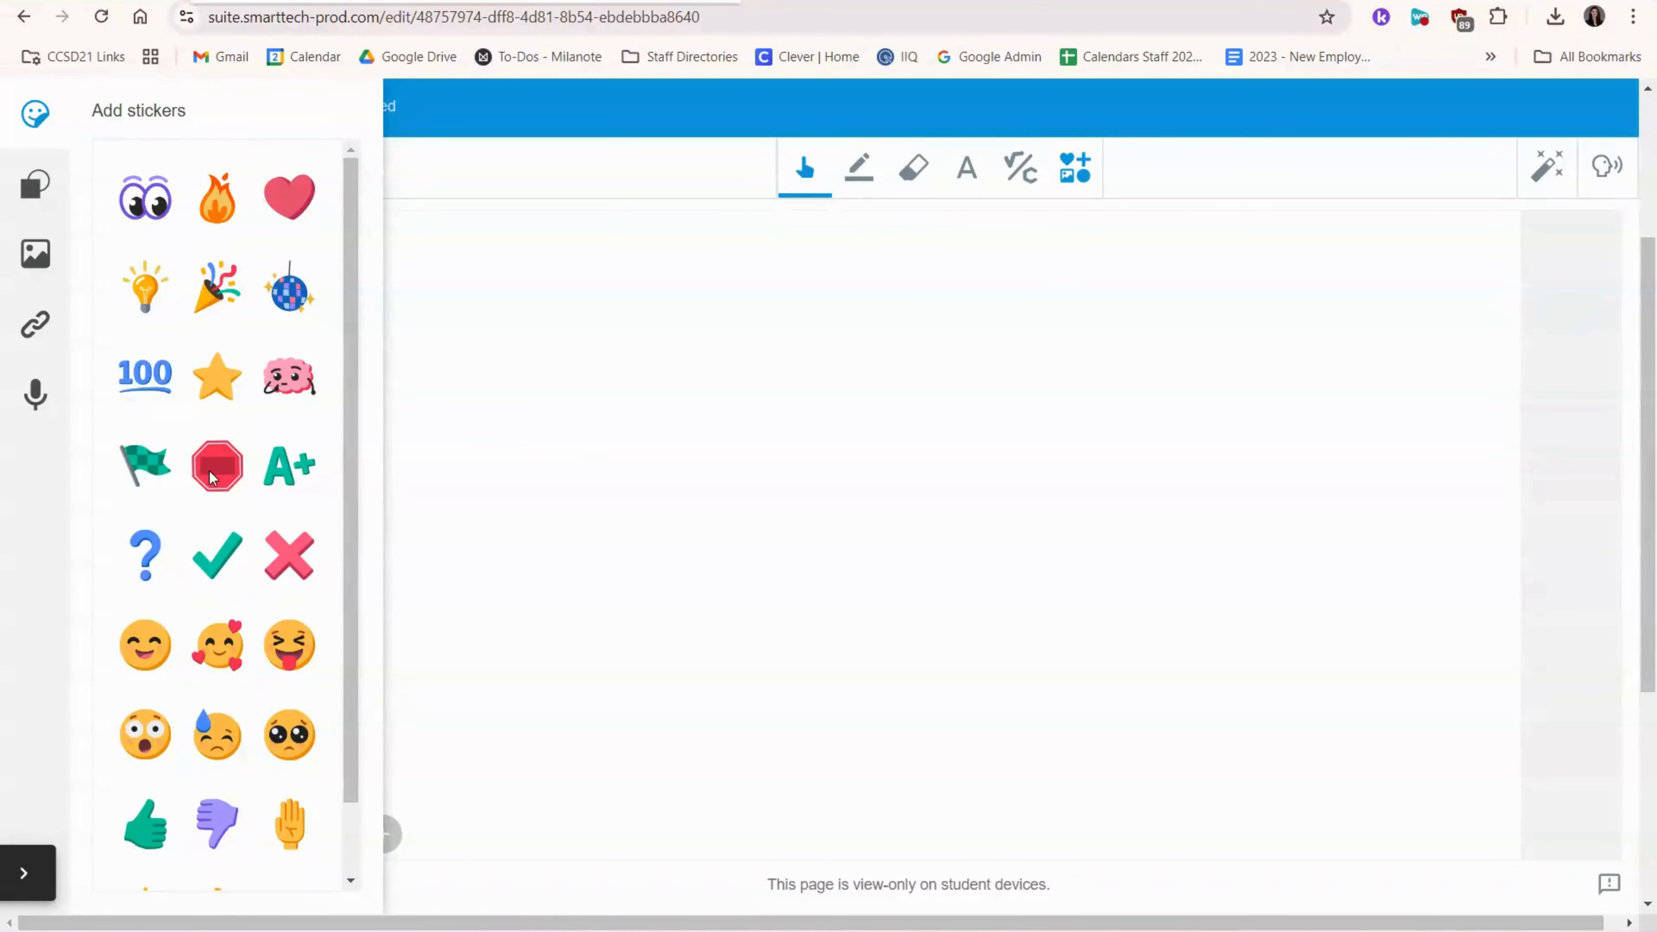
click(33, 210)
click(36, 253)
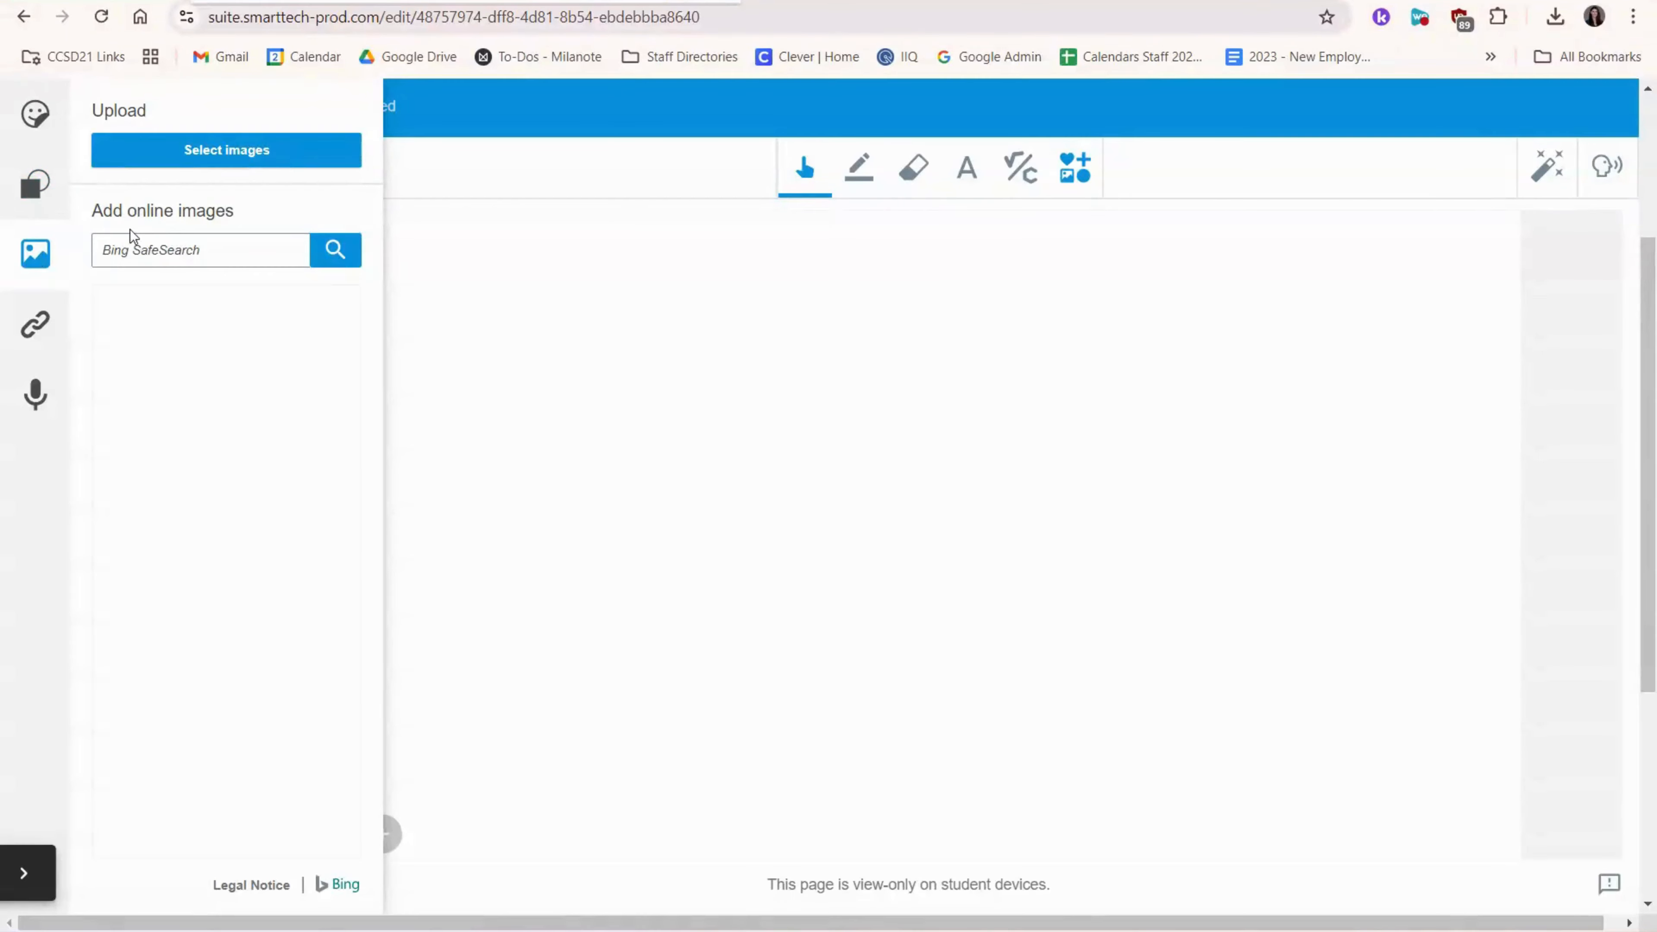
click(162, 255)
text(sunny)
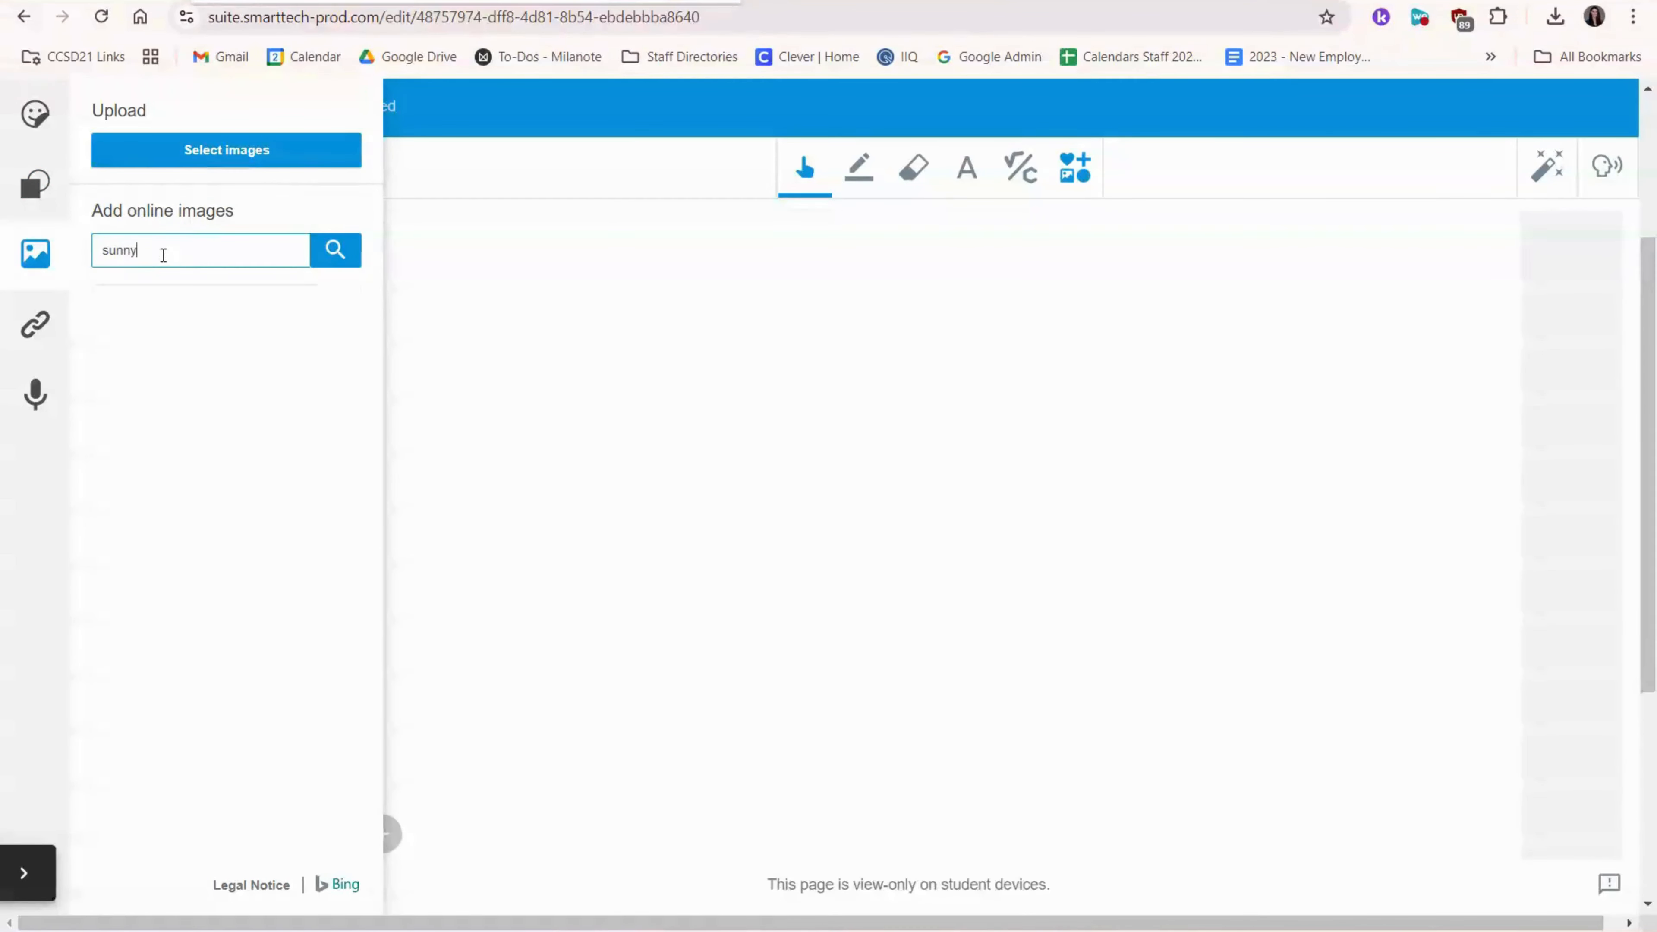
key(Return)
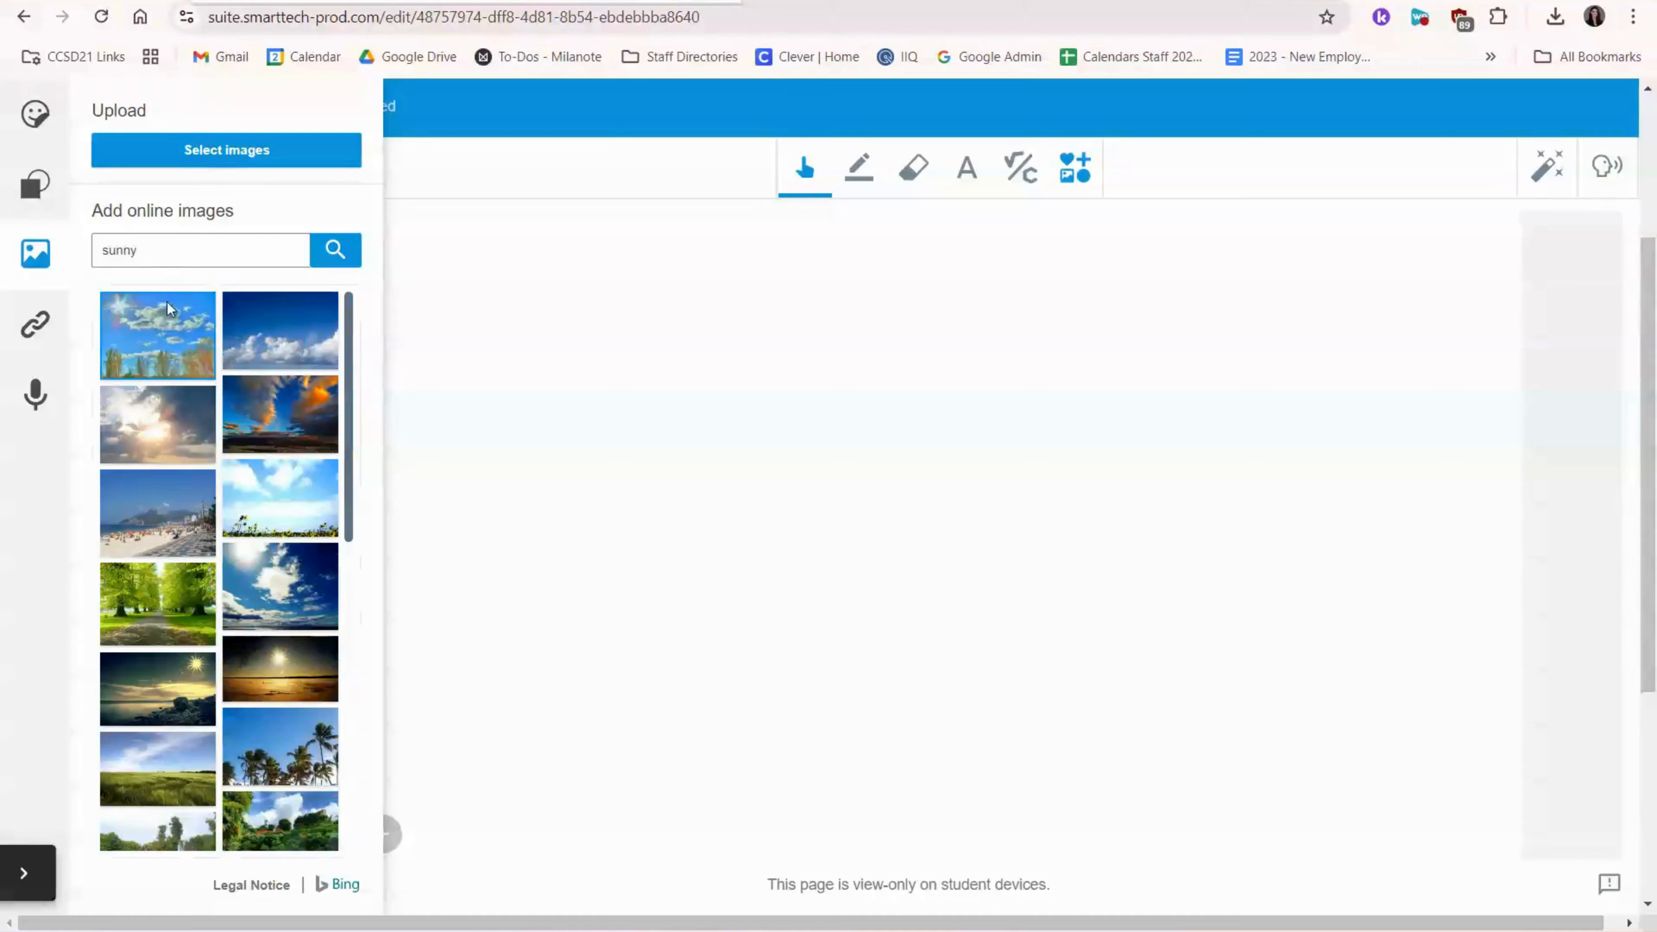
click(167, 420)
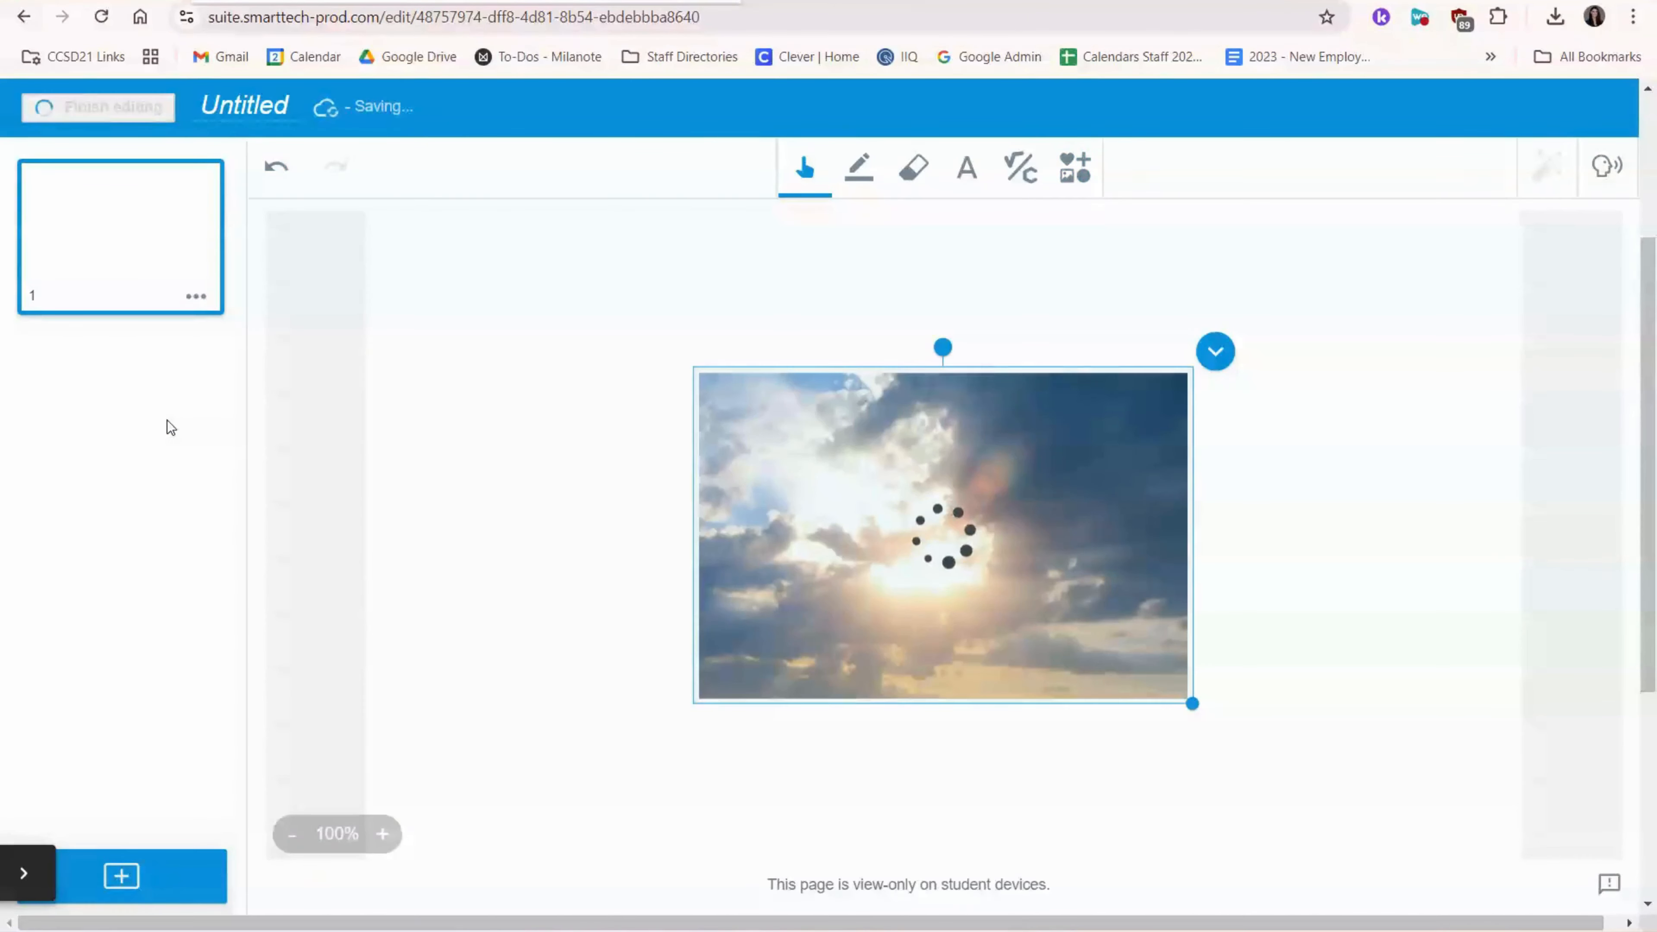
Add the cloudy sky photo, shrink it to about half its size and place it in the page's upper-right area.
click(1075, 183)
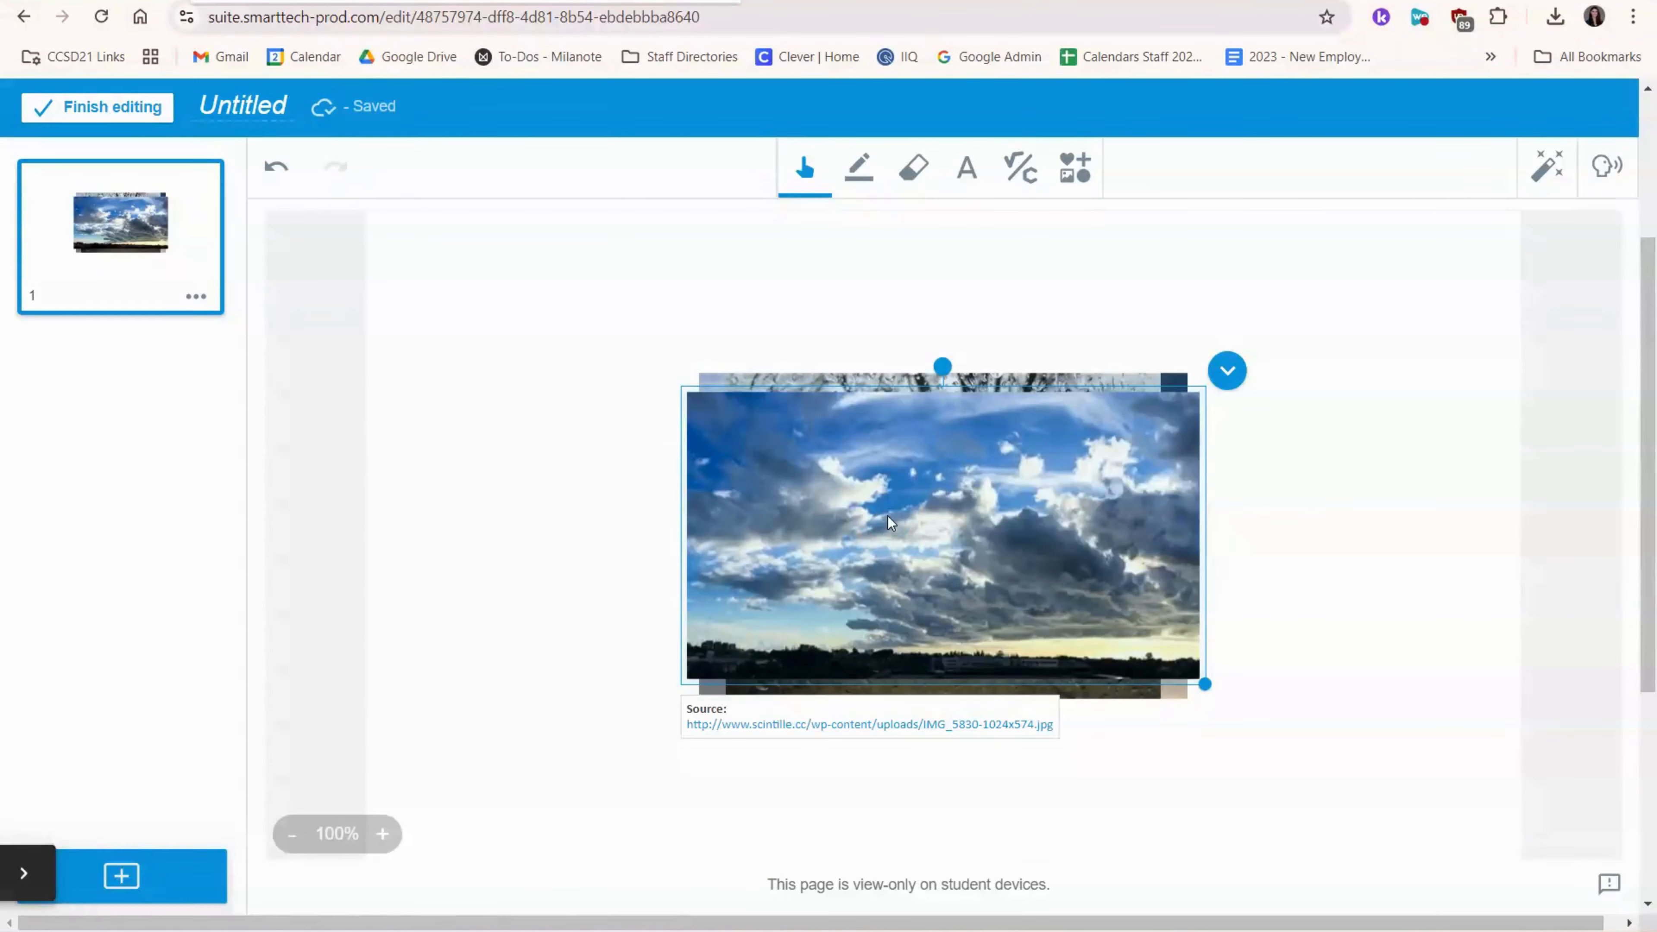
drag(890, 522, 1192, 457)
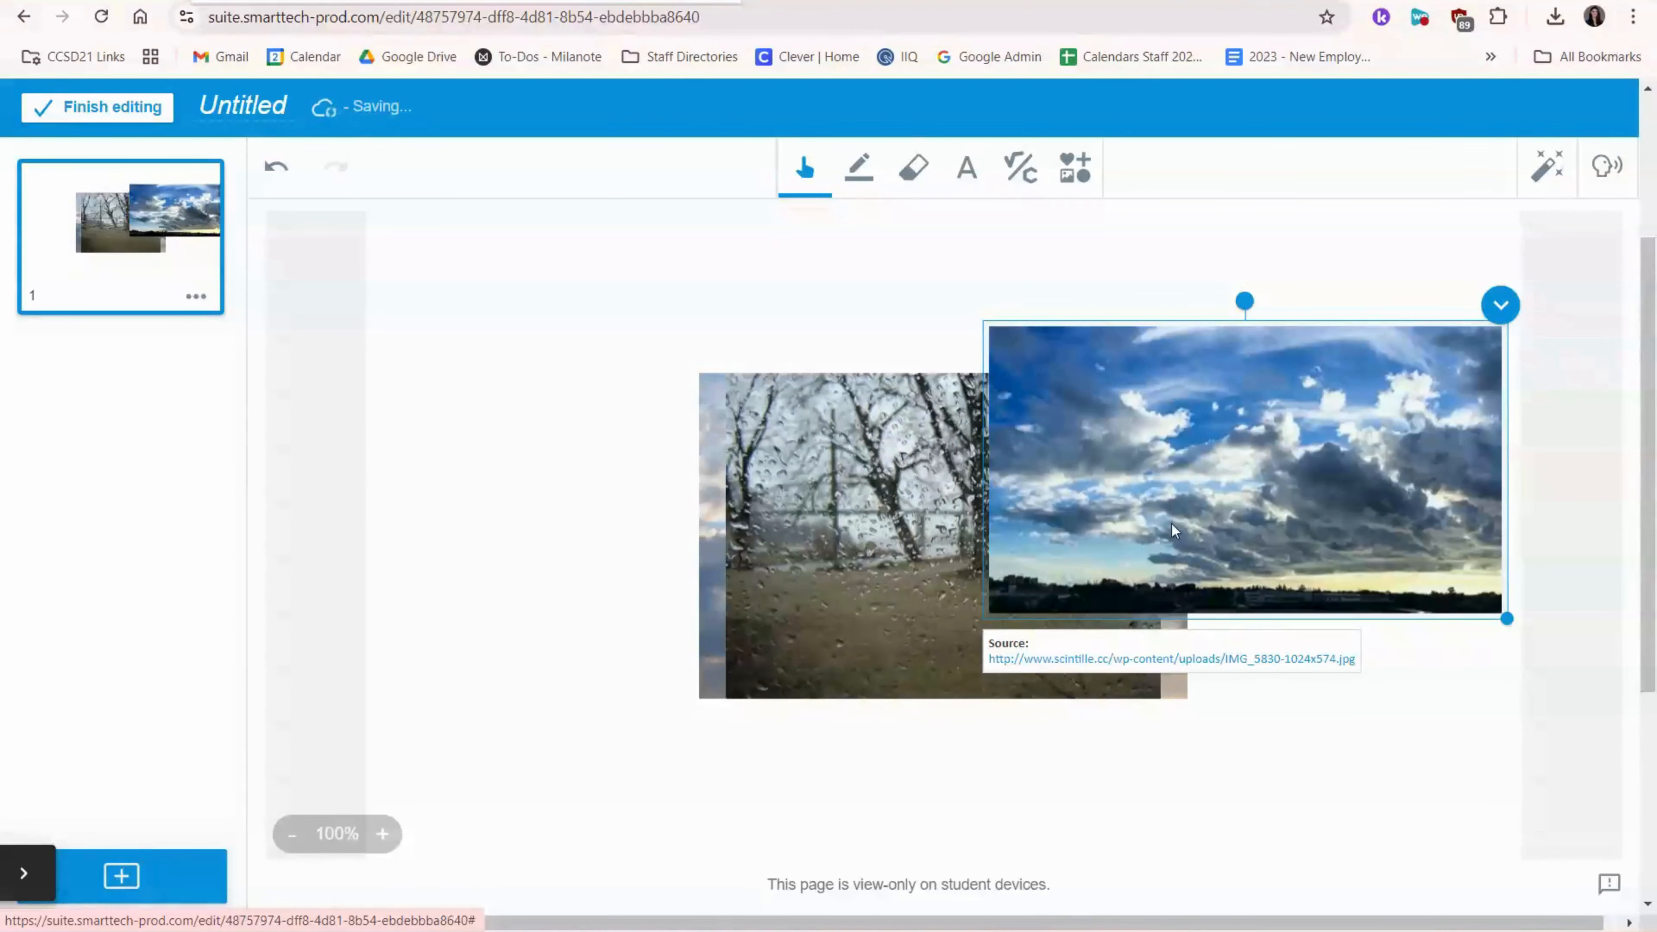
drag(1172, 523, 1144, 495)
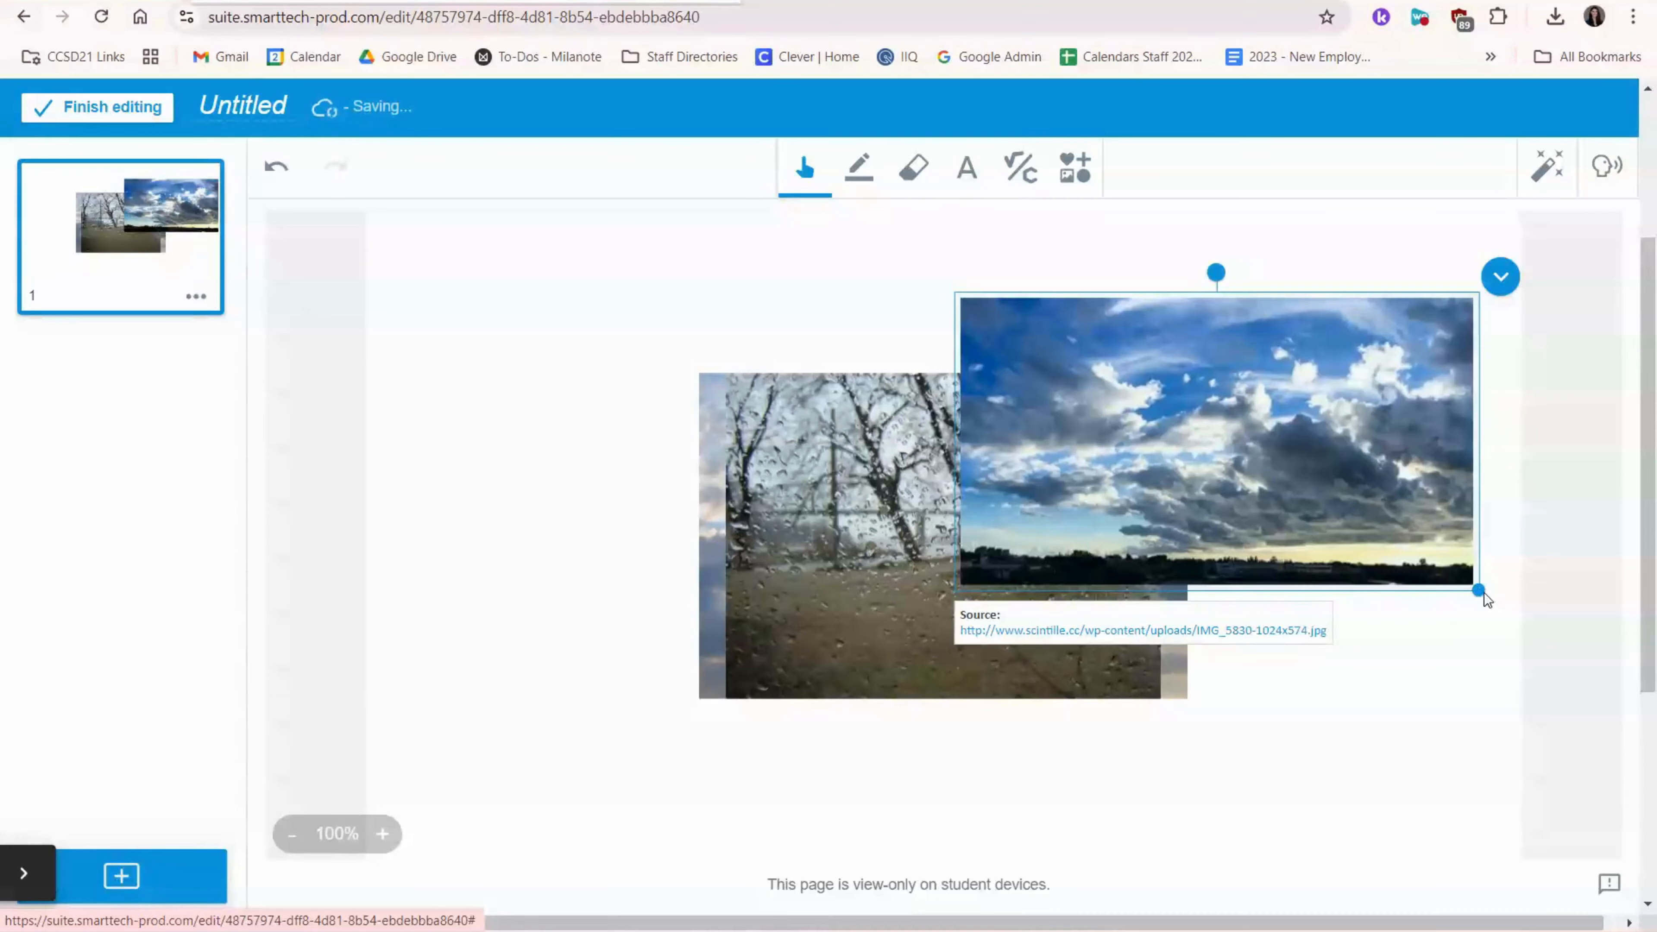
drag(1481, 592, 1219, 407)
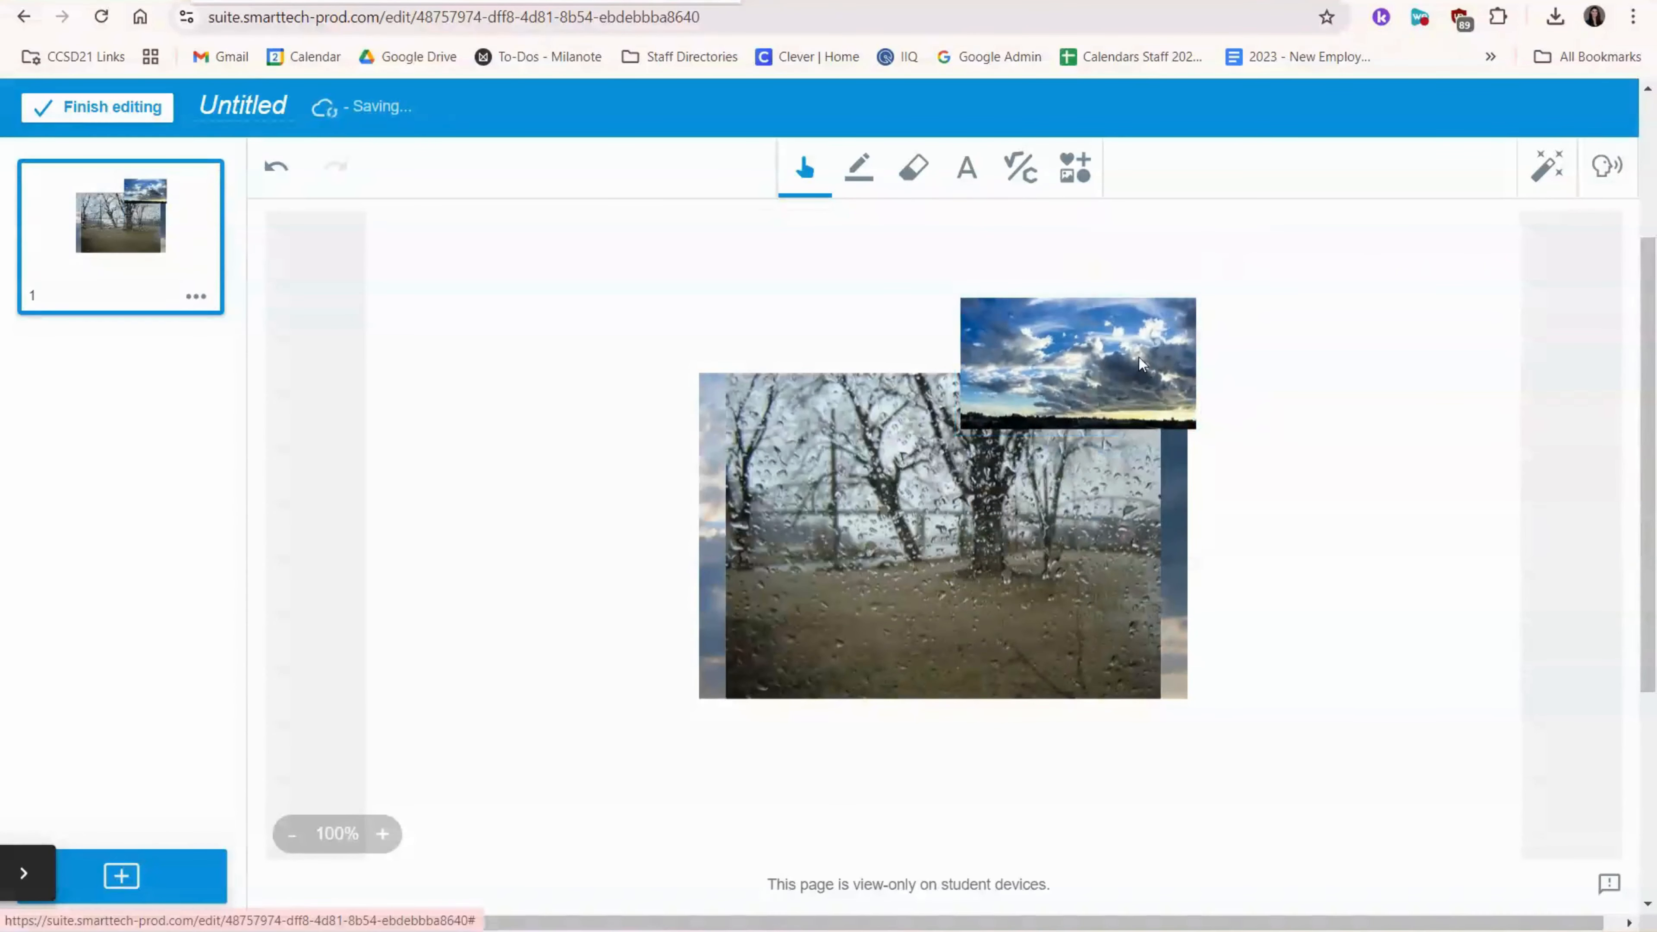
drag(1139, 358, 1426, 323)
Move the rainy window photo off the image stack toward the page's lower right and shrink it.
click(1180, 470)
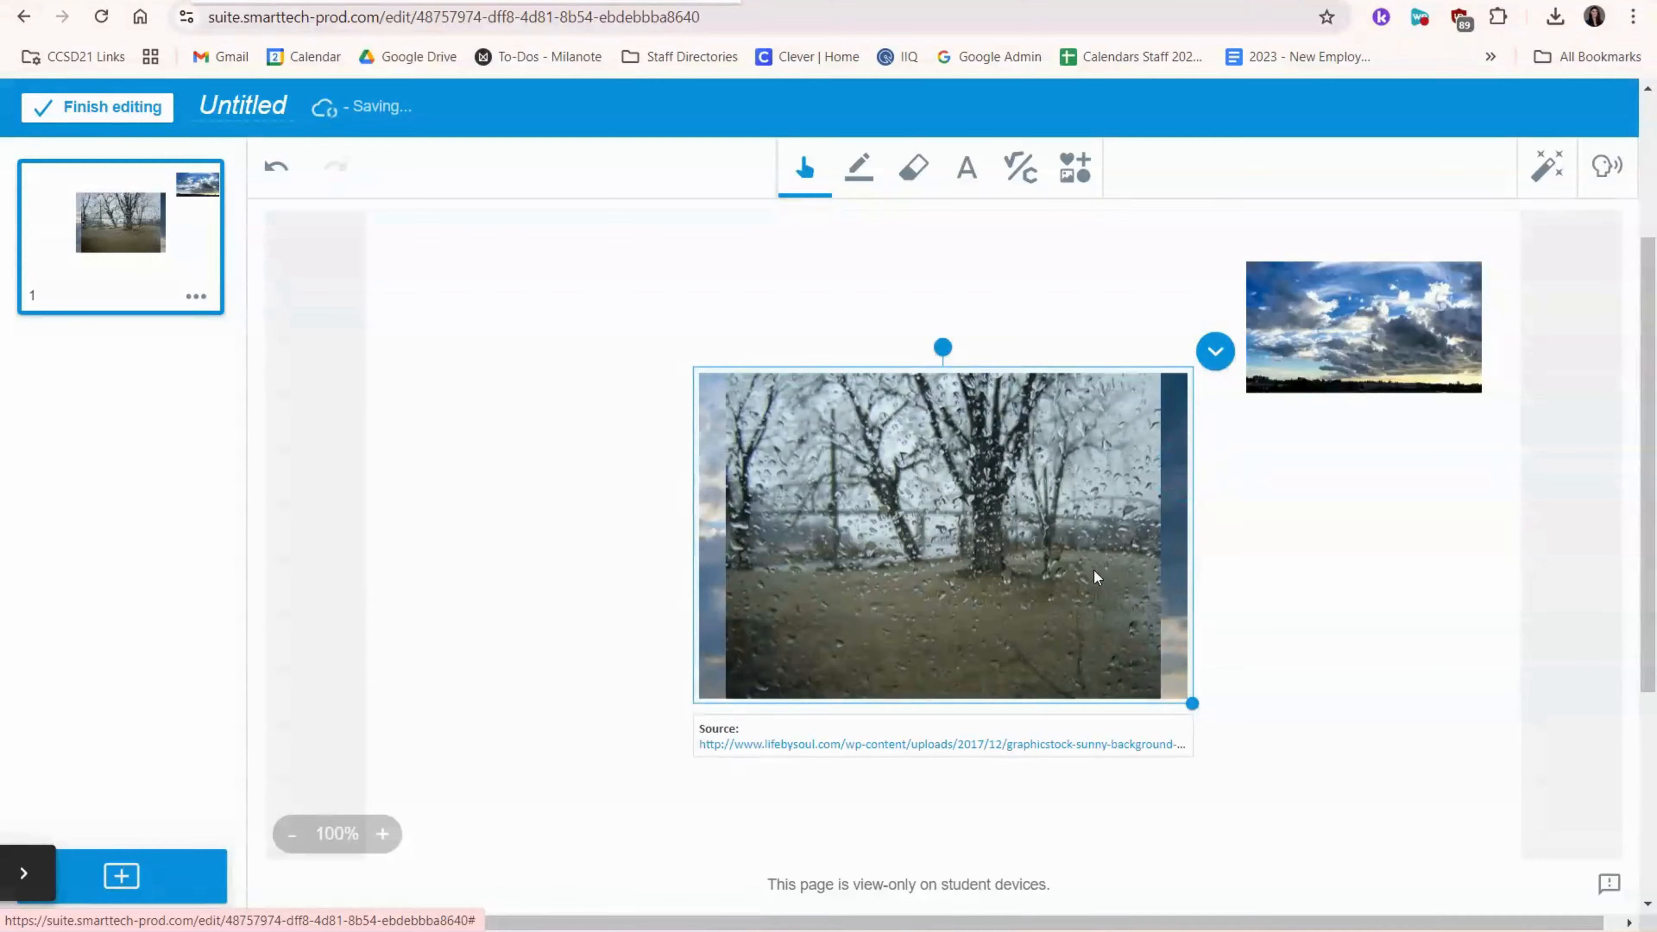
drag(1093, 570, 1367, 700)
click(1395, 754)
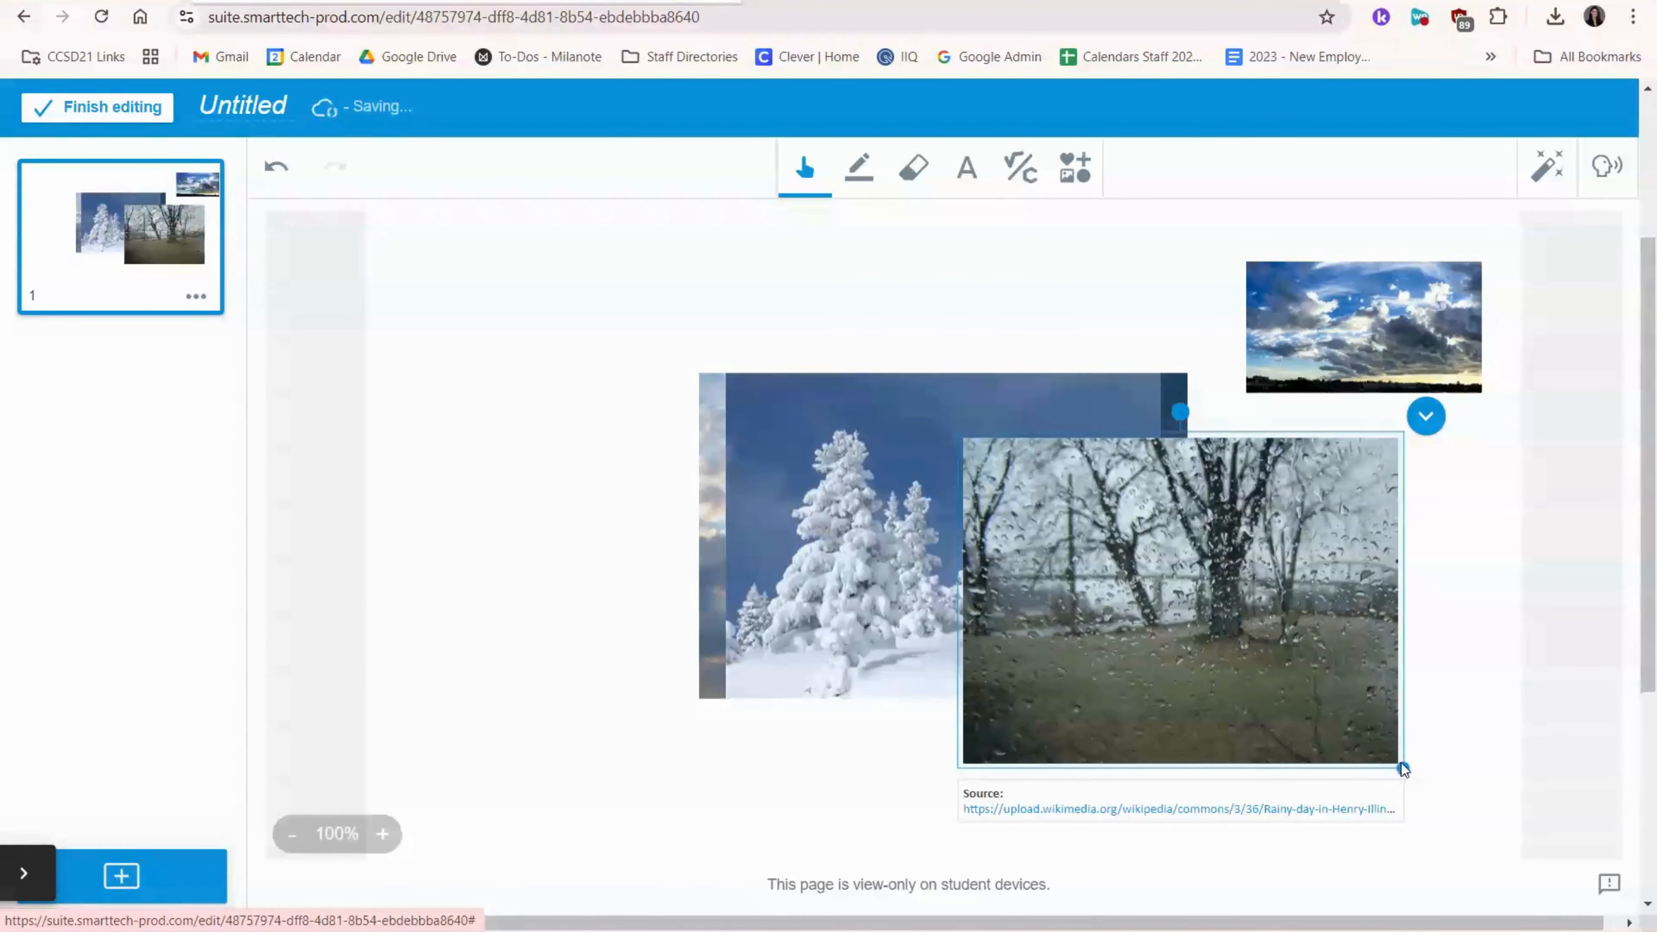
drag(1400, 763, 1164, 524)
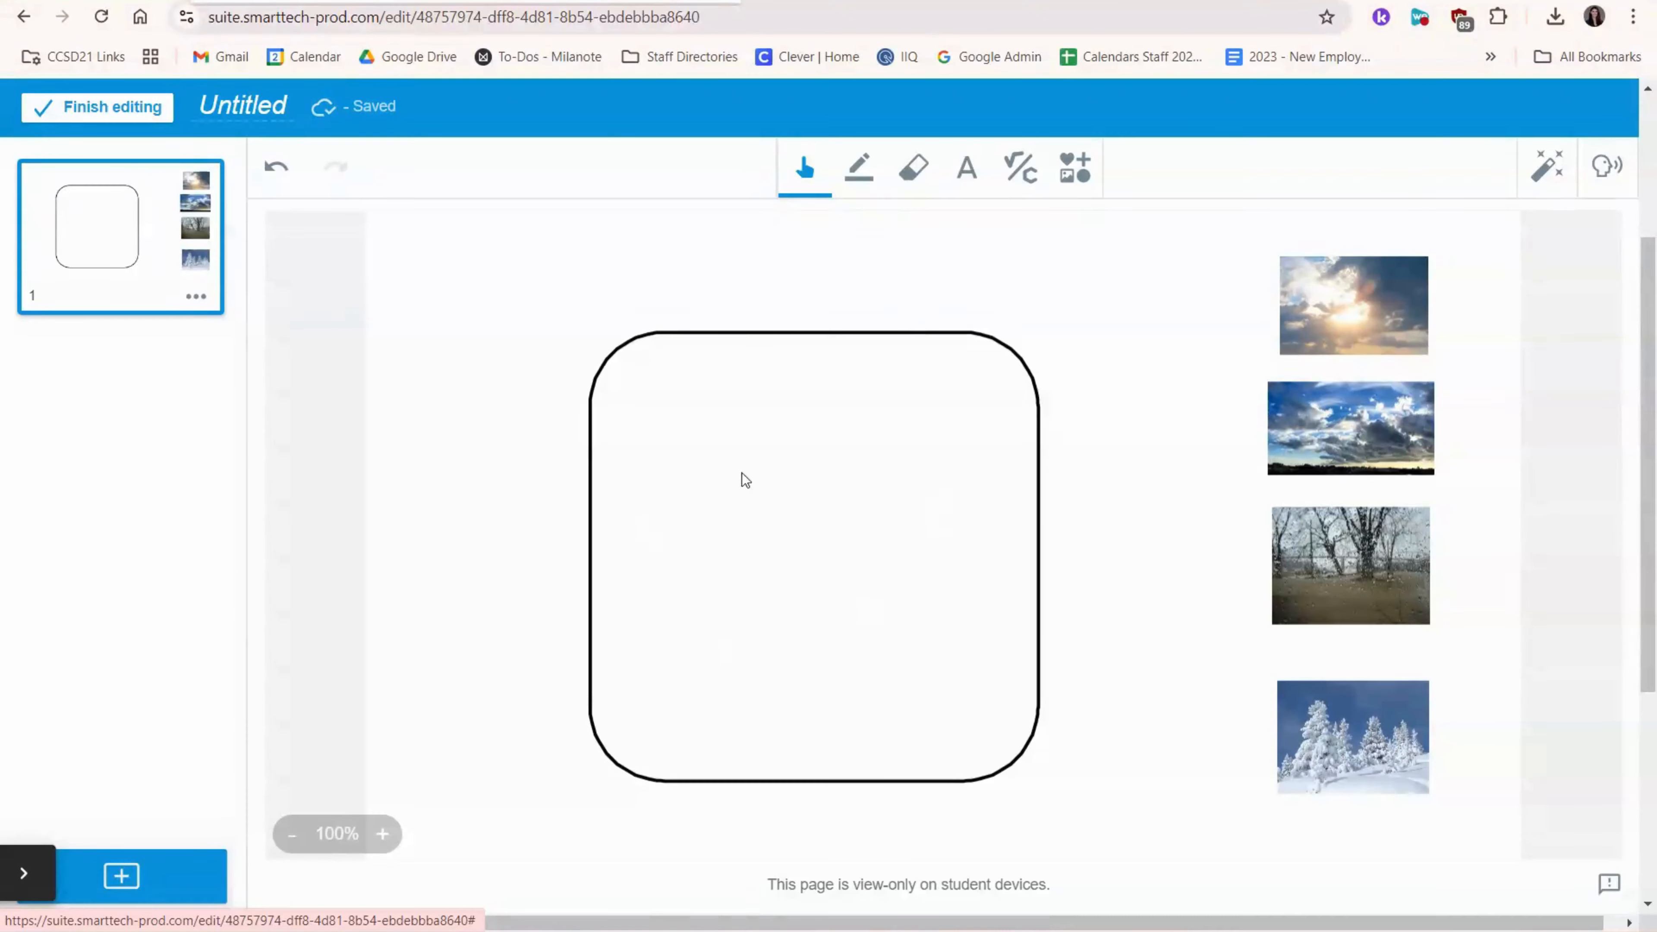
Add the bold text "Move today's weather into the box." above the rounded square.
click(984, 188)
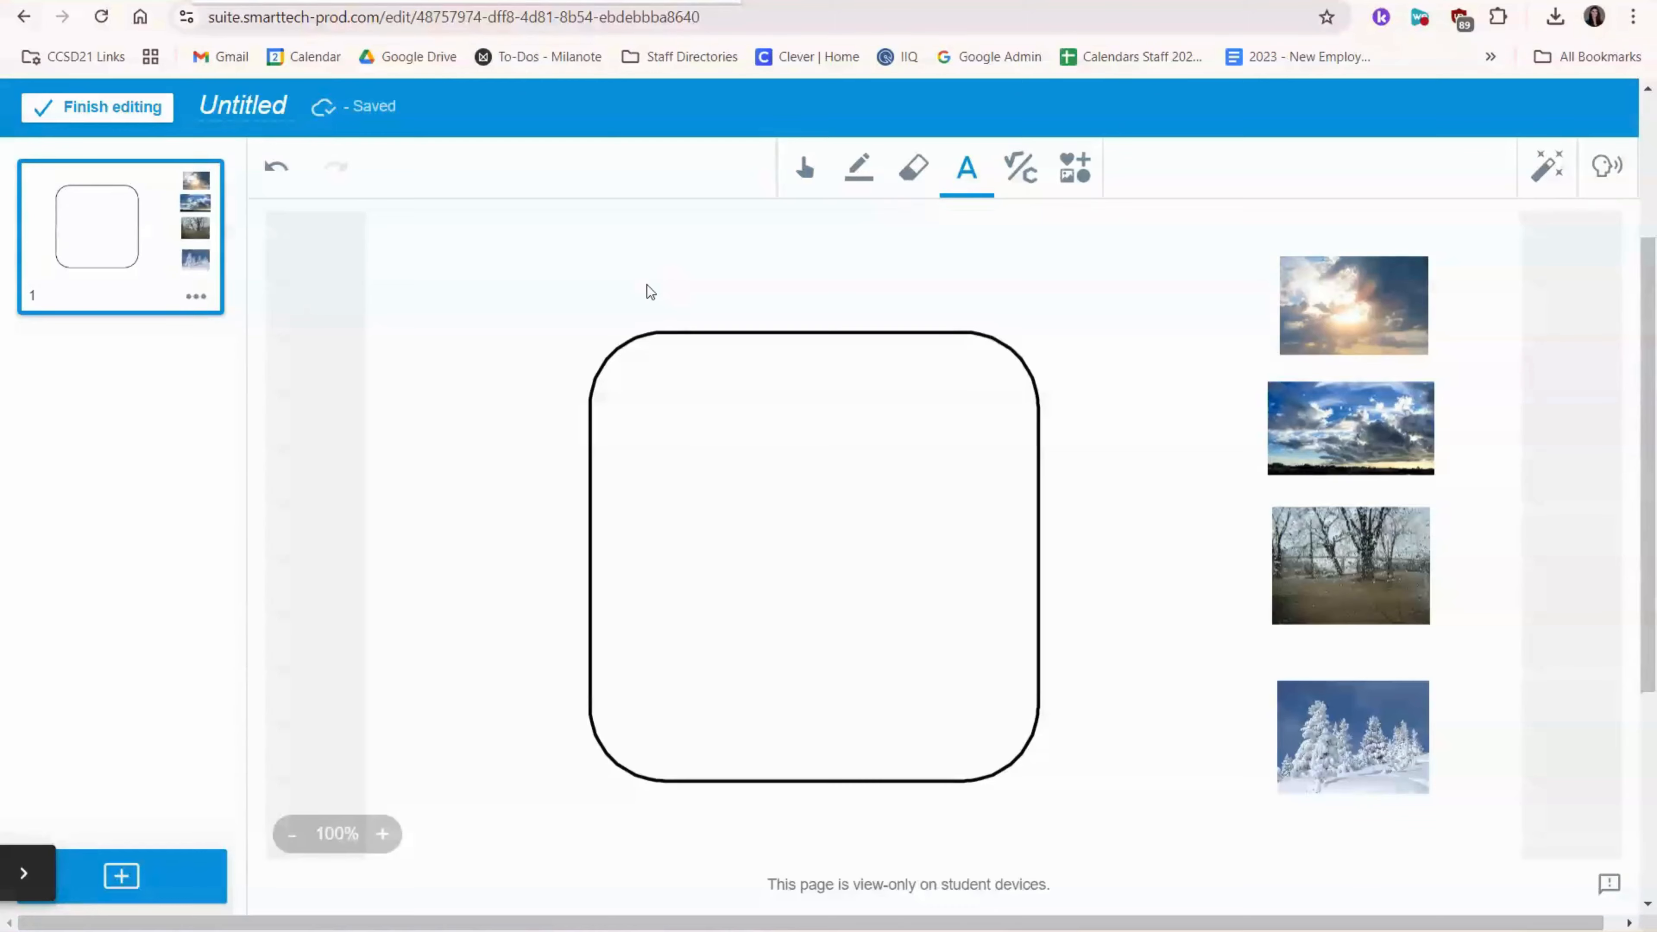
click(635, 289)
click(971, 340)
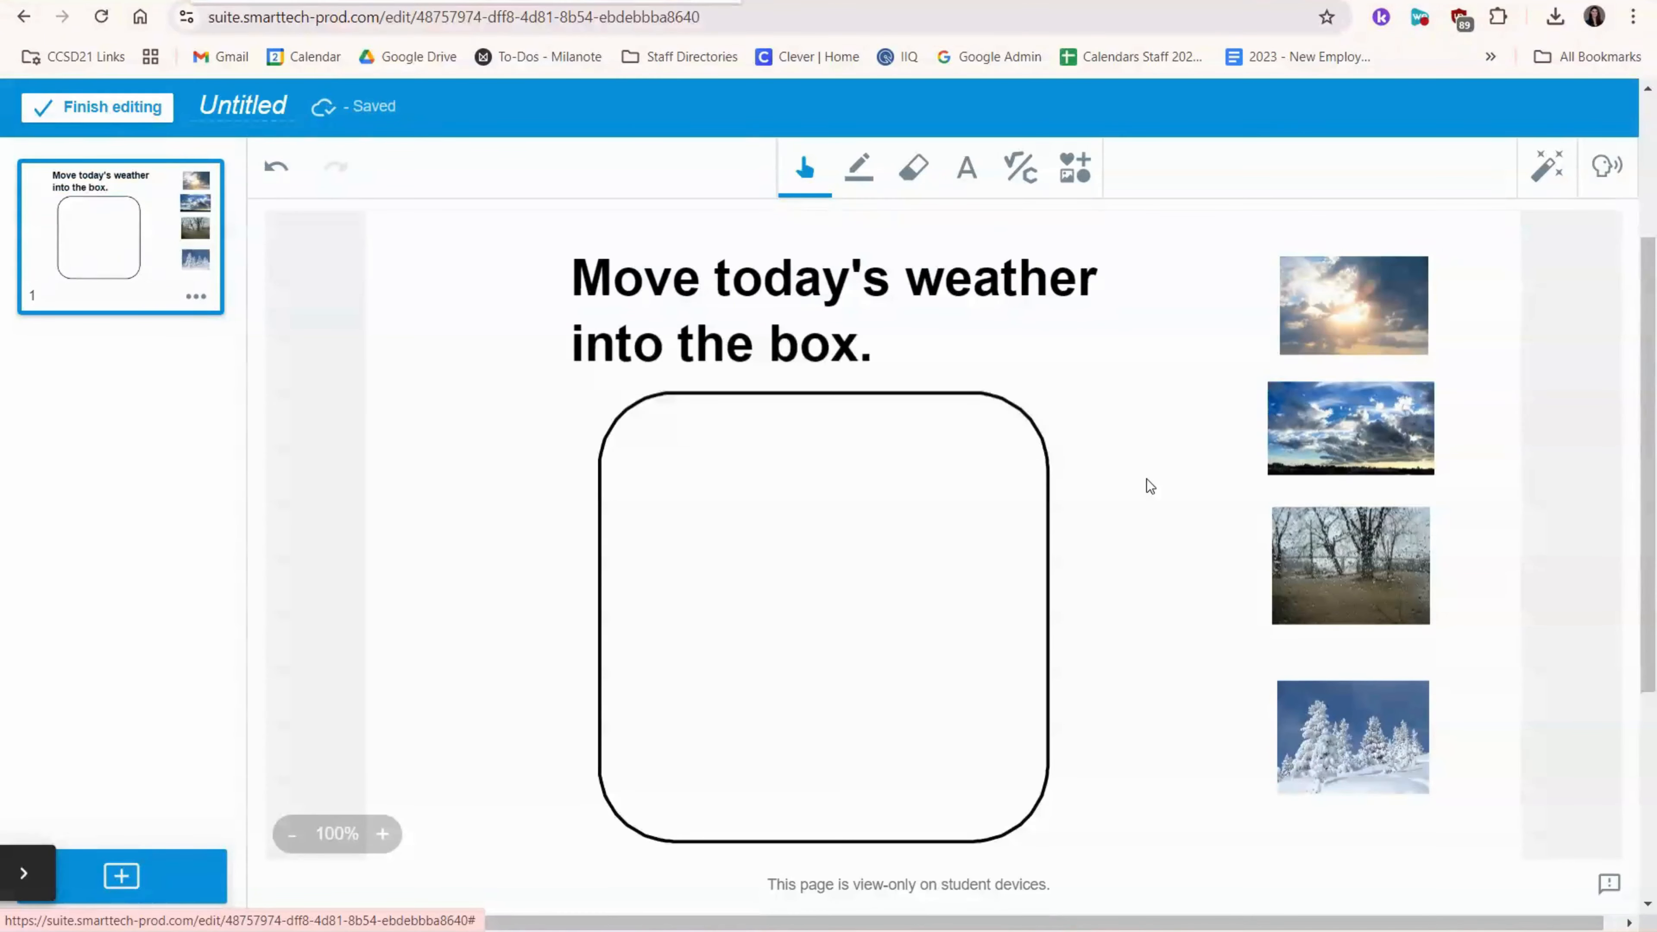
Lock the rounded square and the instruction text above it in place.
click(1000, 503)
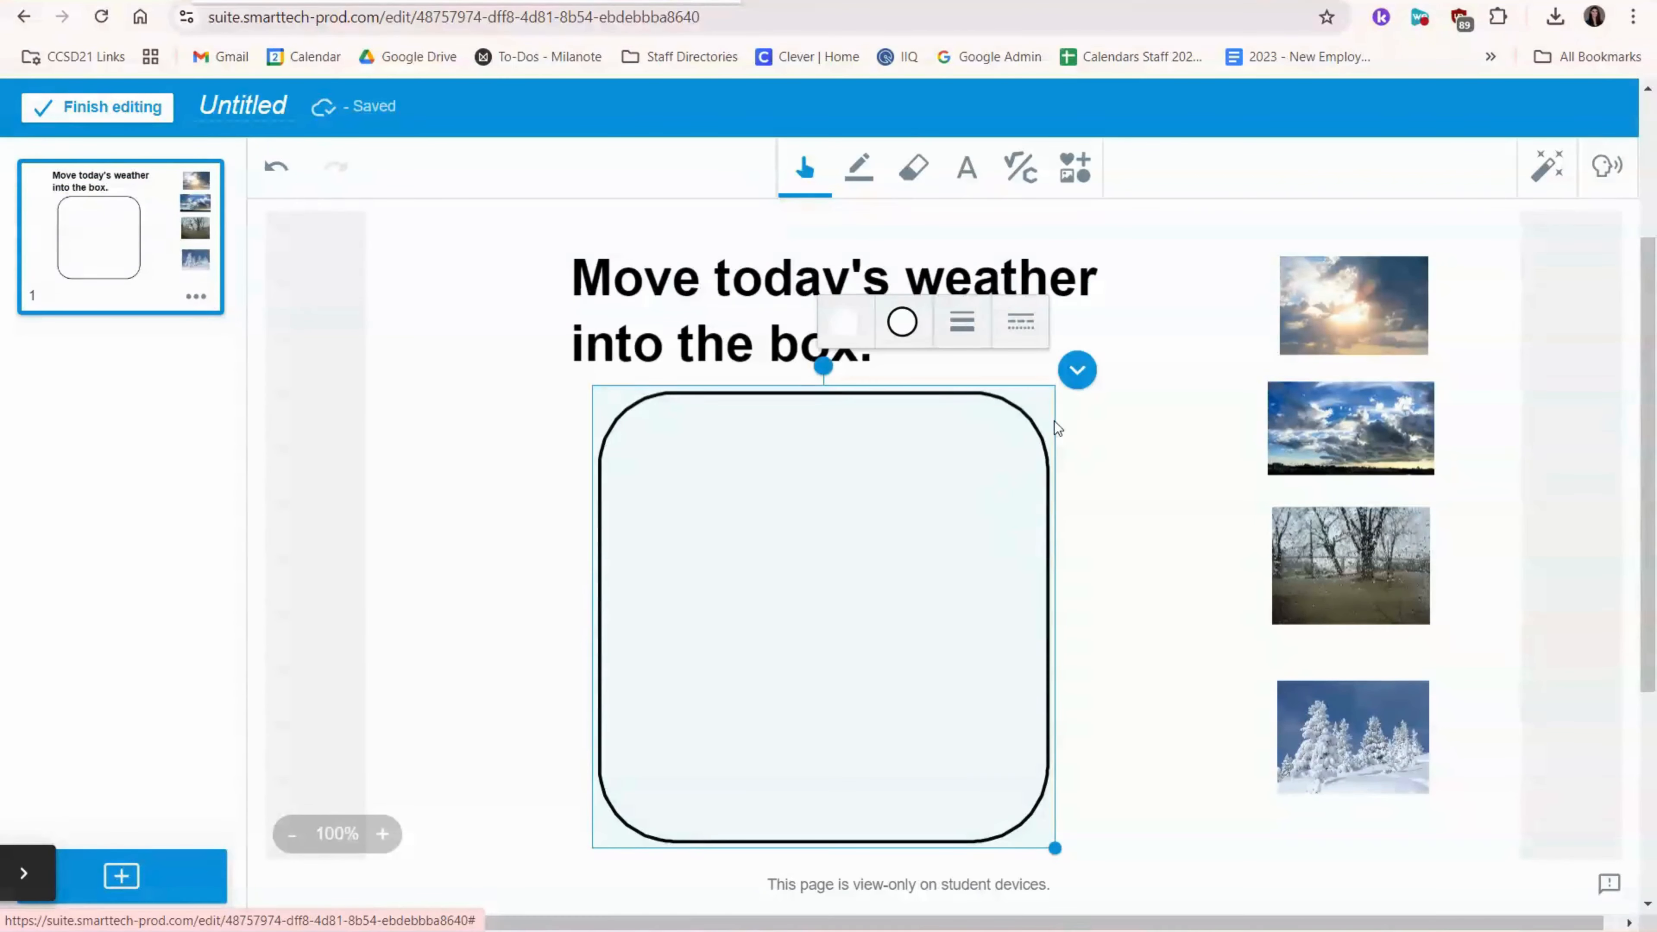
click(1076, 378)
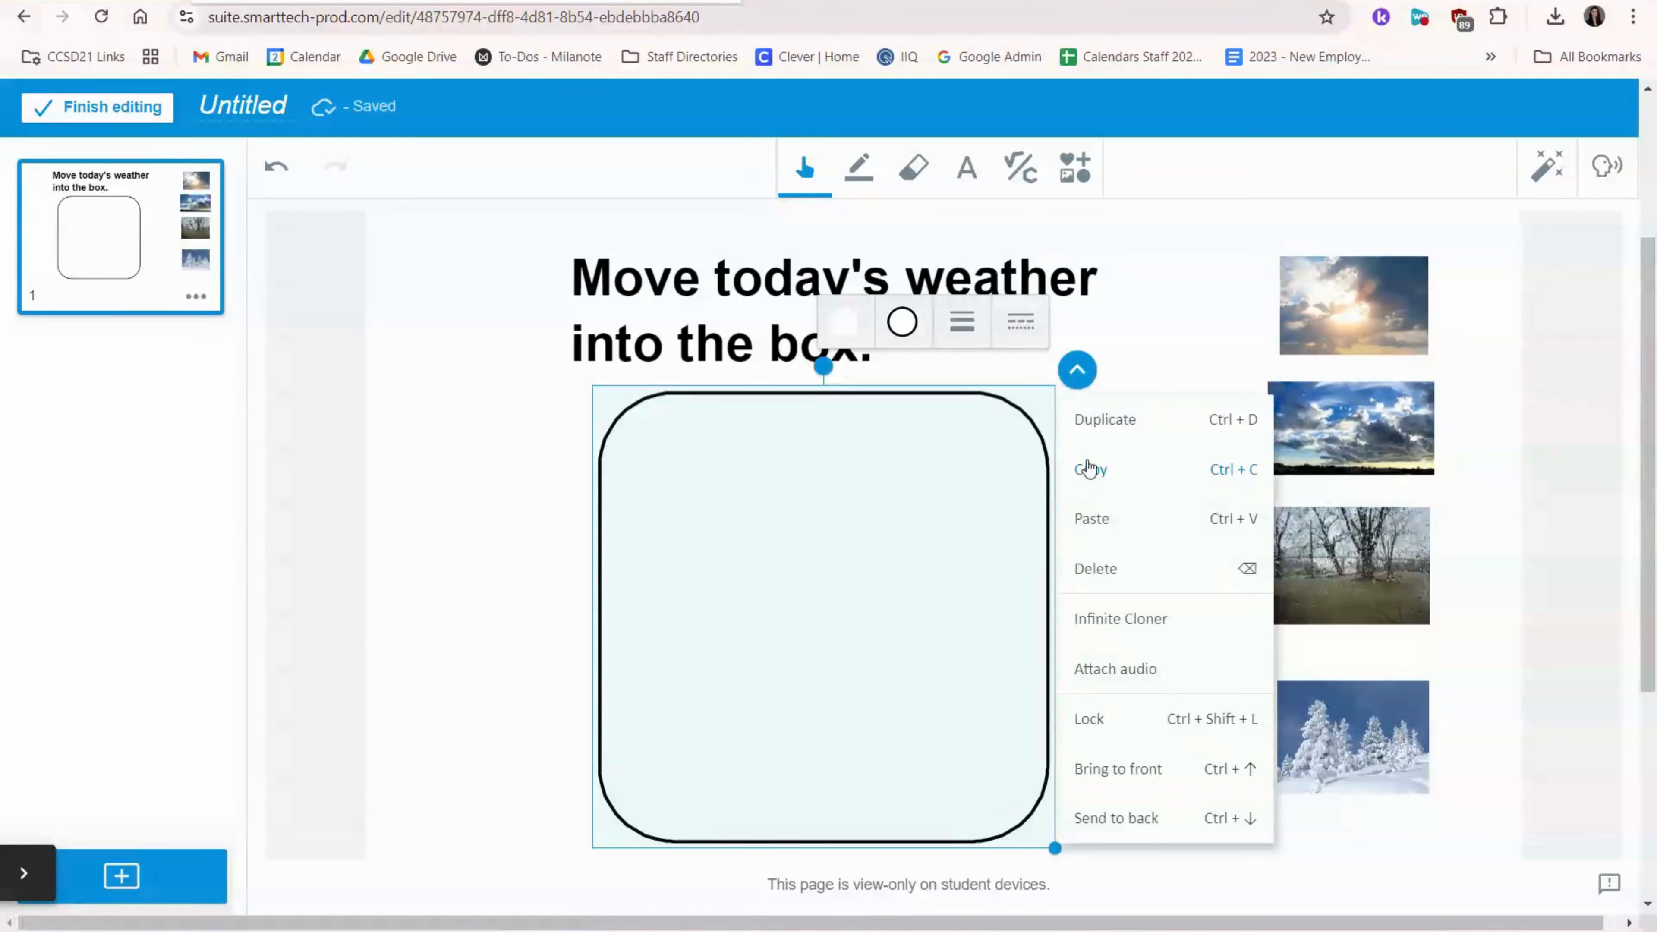
click(1175, 721)
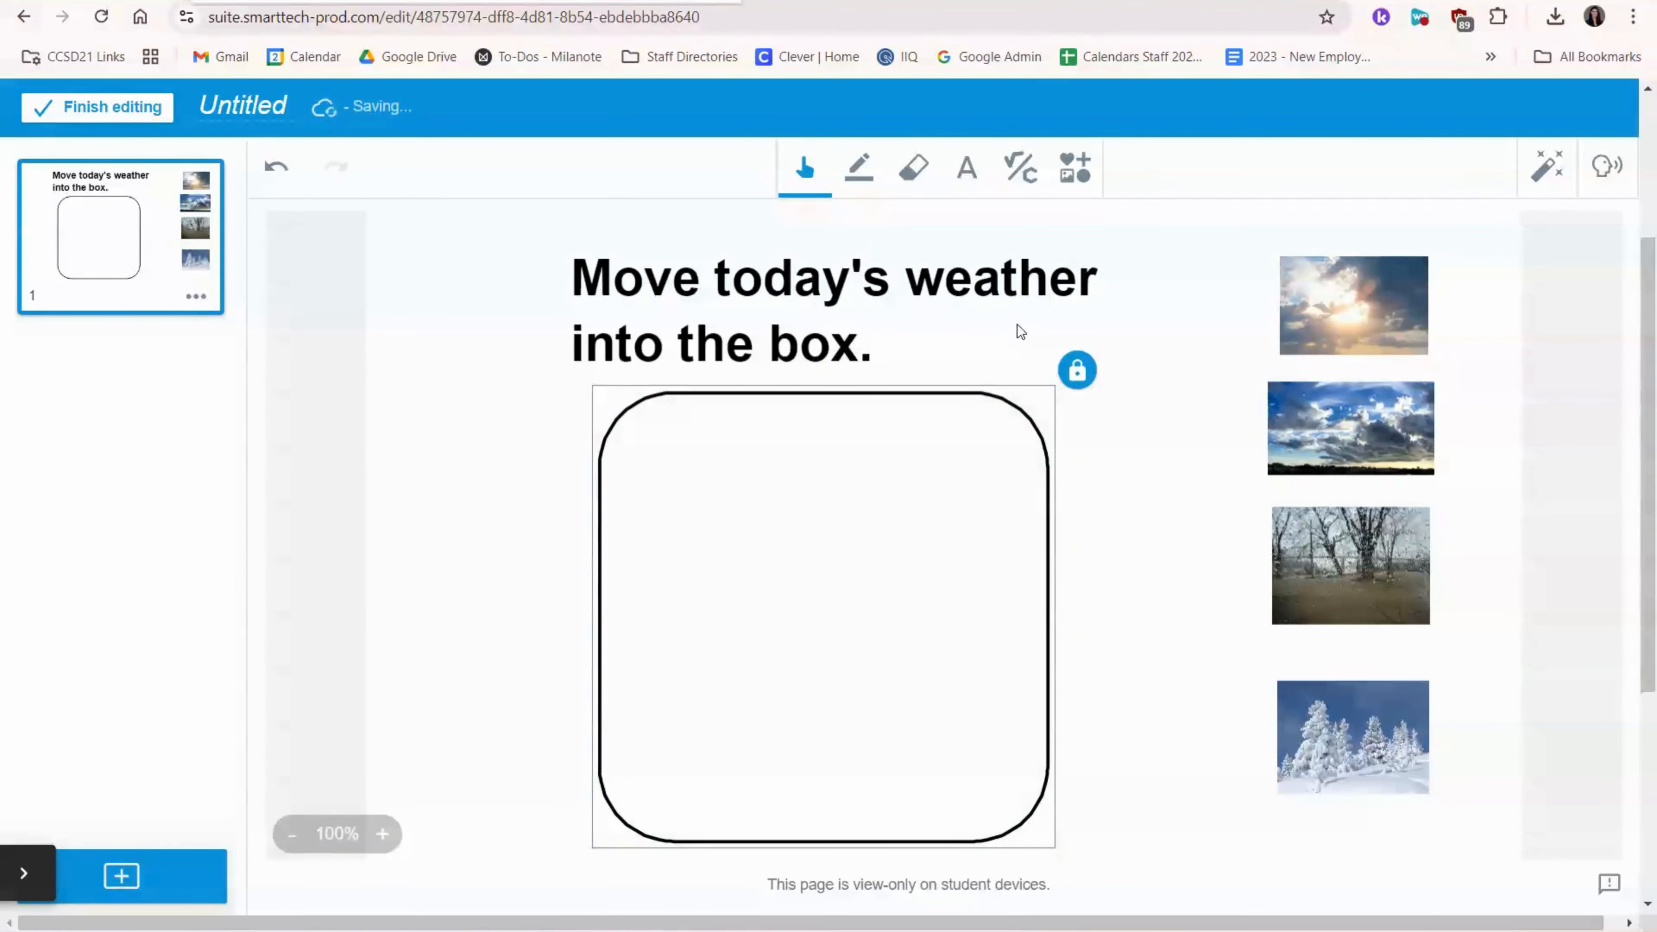
click(1018, 324)
click(1138, 234)
click(1151, 580)
click(825, 620)
click(1076, 370)
click(1076, 370)
Test the weather activity by moving the rainy photo into the box and back to the photo column.
drag(1357, 565, 1256, 583)
click(1131, 719)
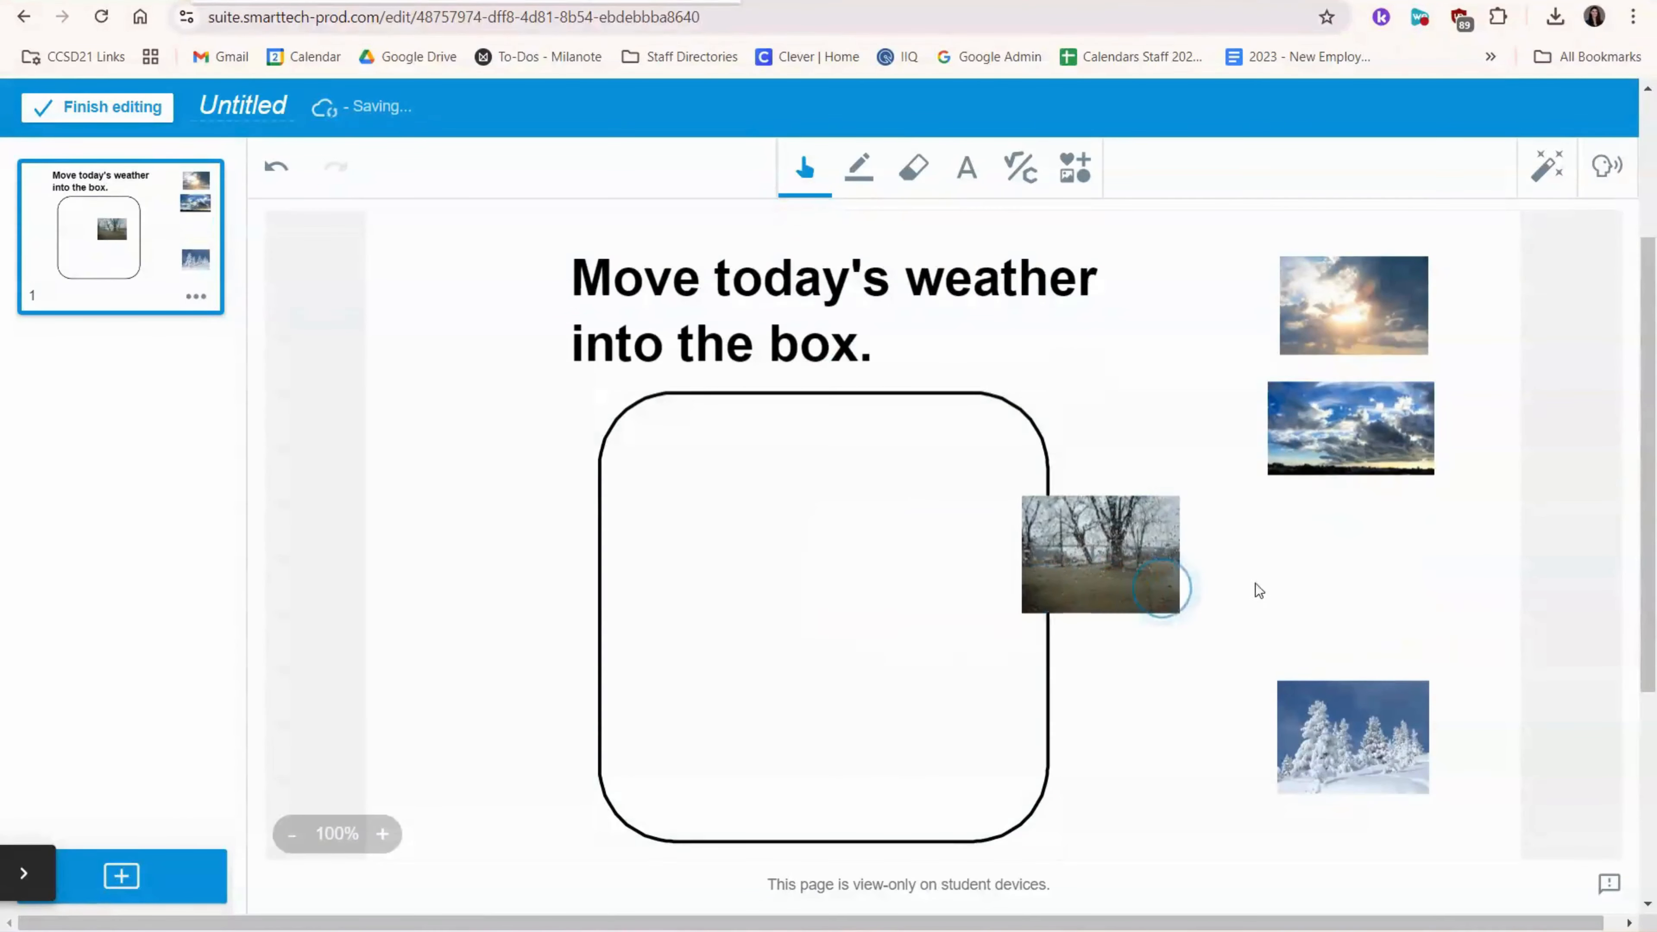
drag(1106, 591, 868, 611)
drag(1388, 428, 1350, 438)
drag(900, 583, 1390, 571)
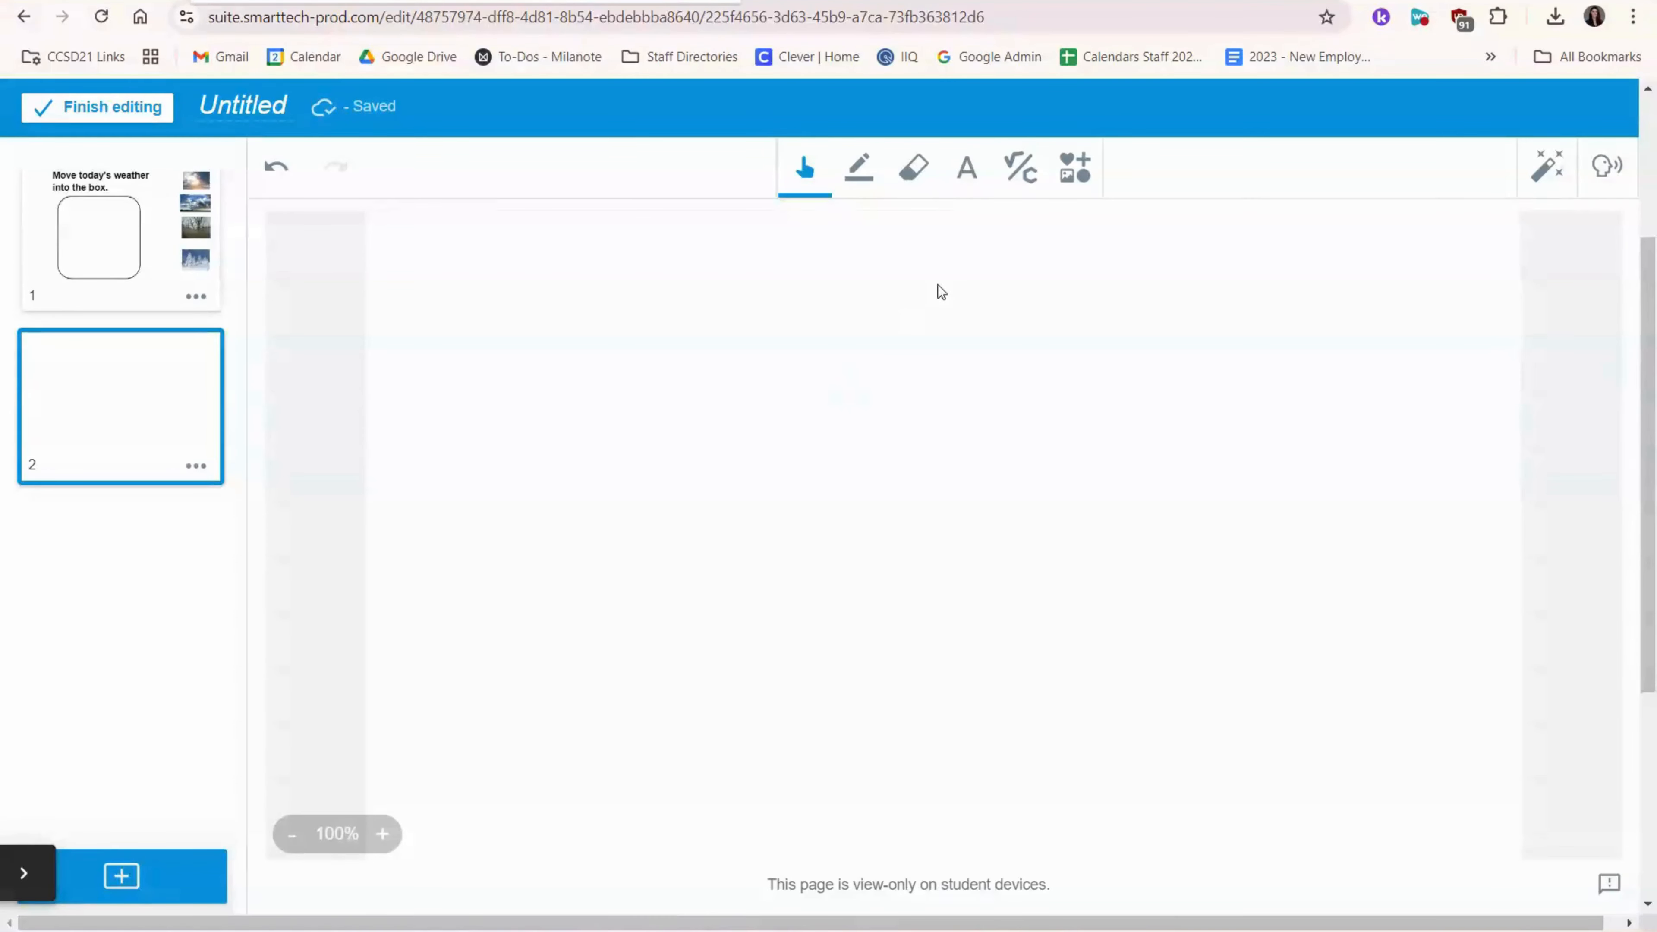
Search the online images for "dogs" and insert the sitting German shepherd on page 2.
click(1075, 167)
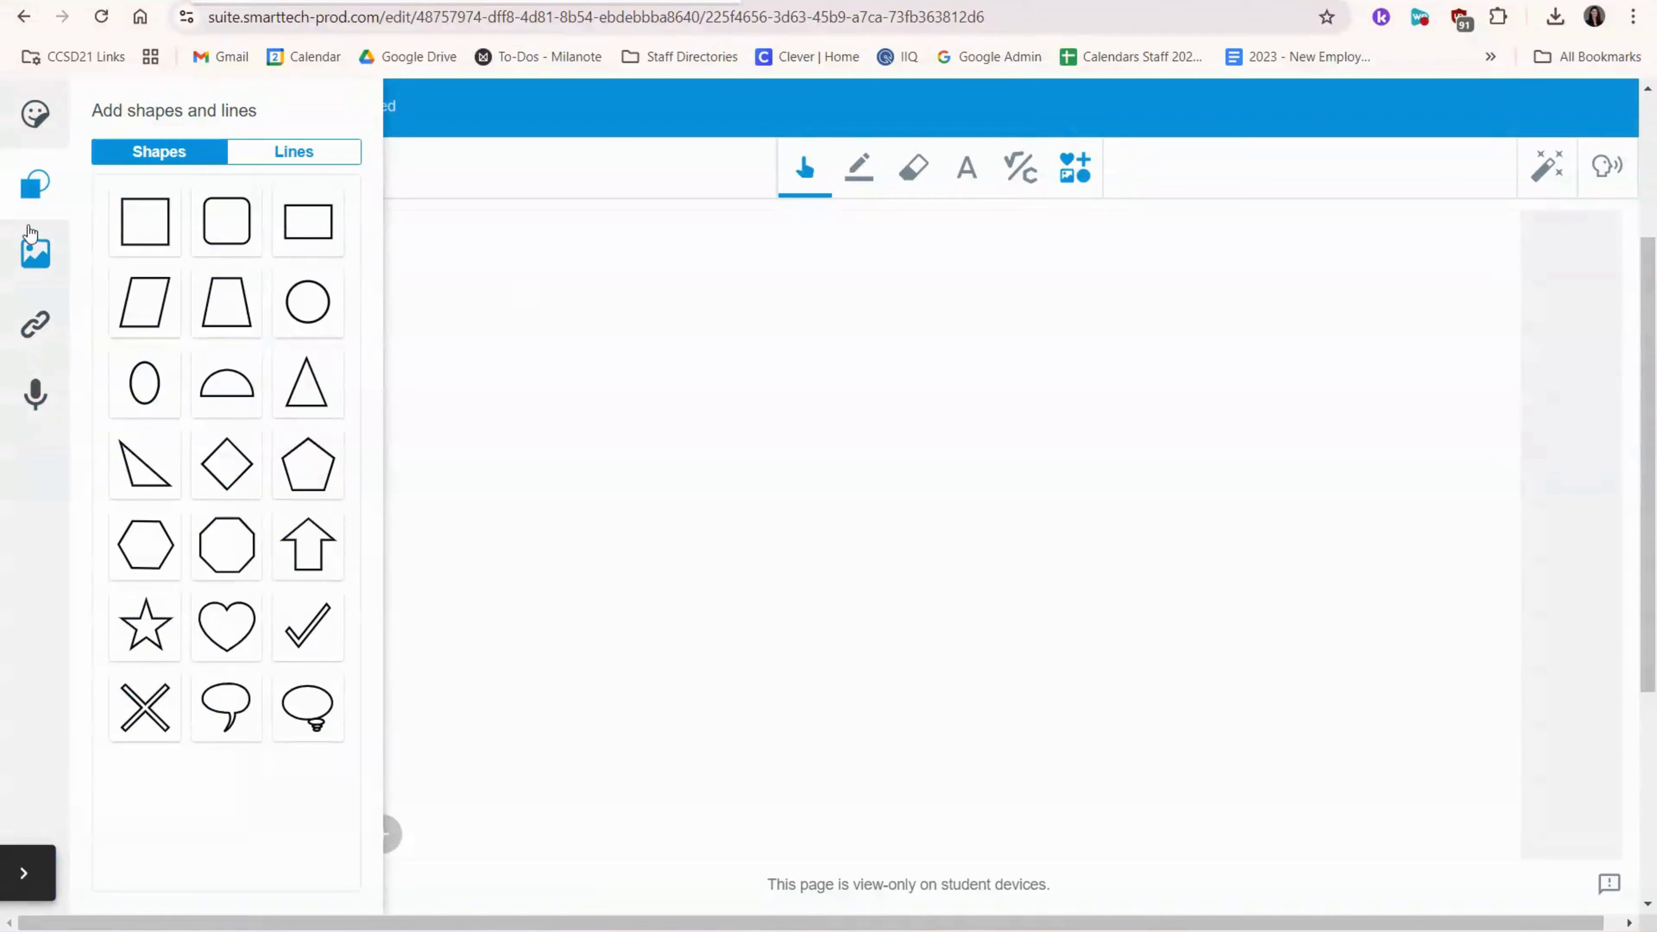
click(36, 249)
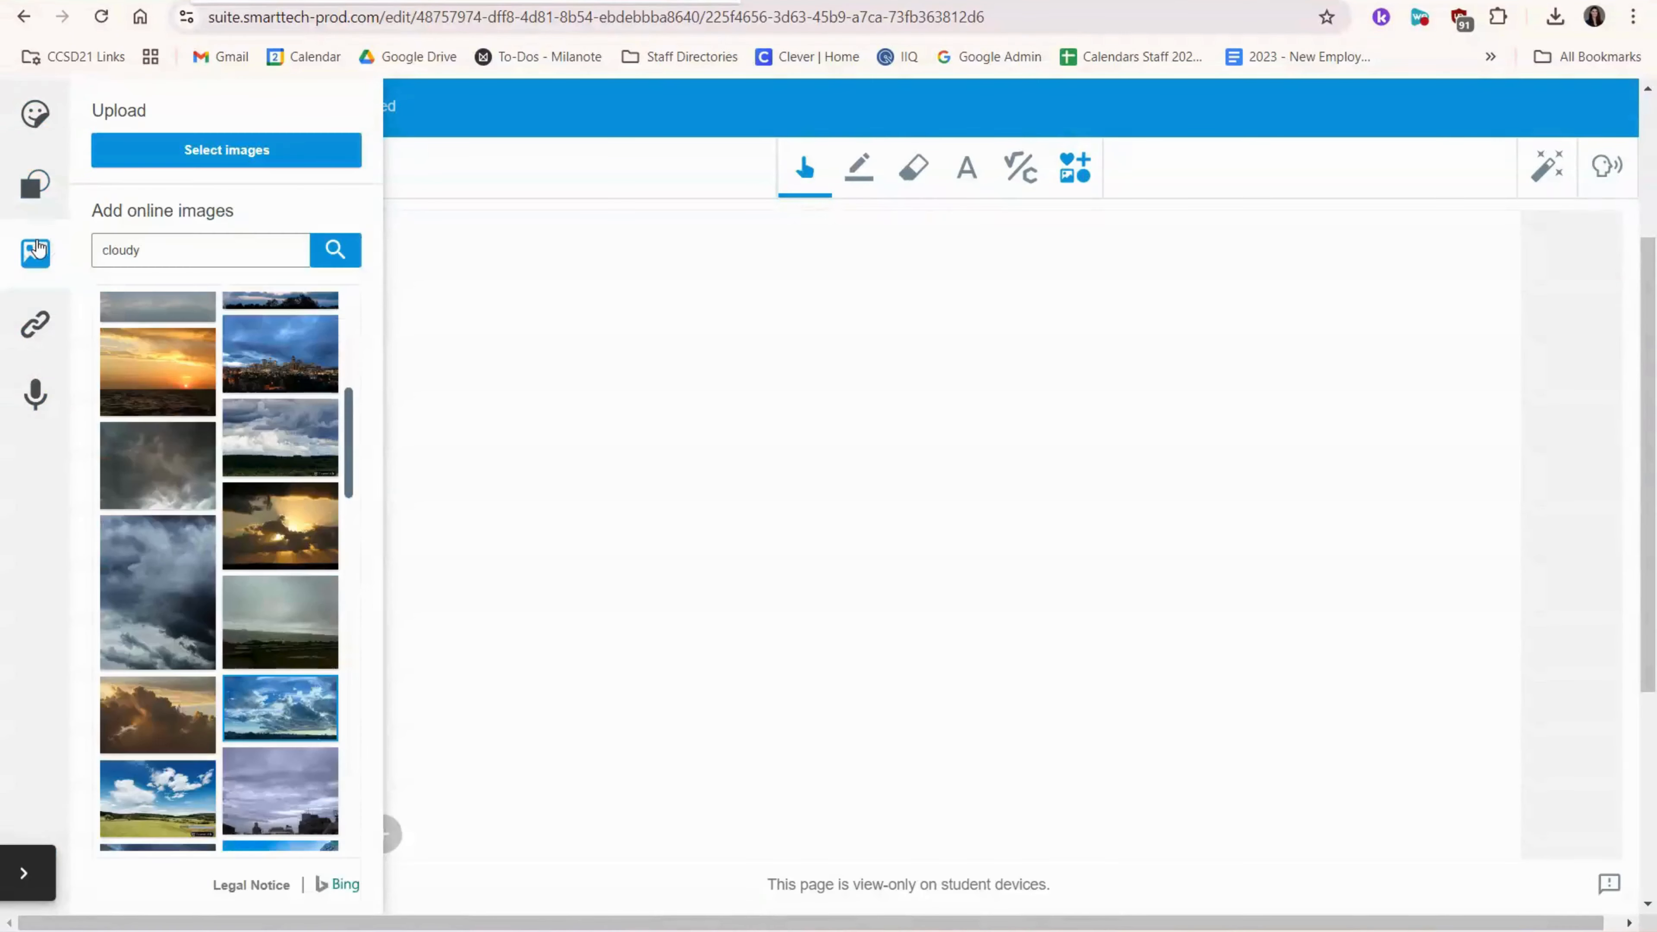
double_click(200, 255)
text(dogs)
key(Return)
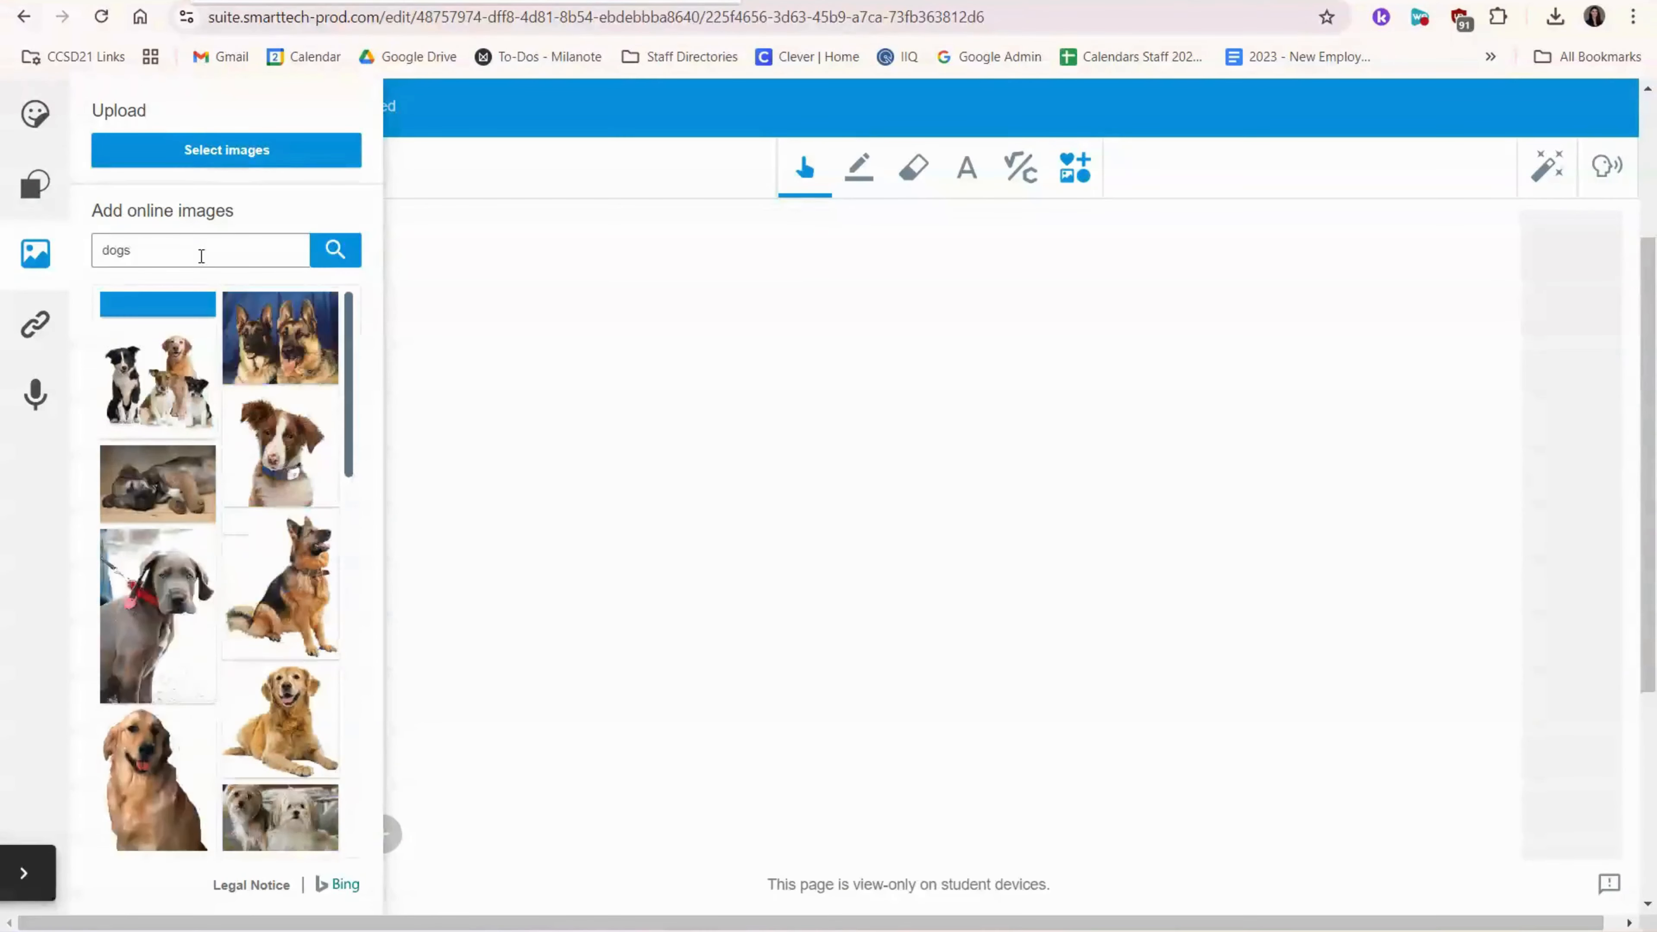
click(261, 580)
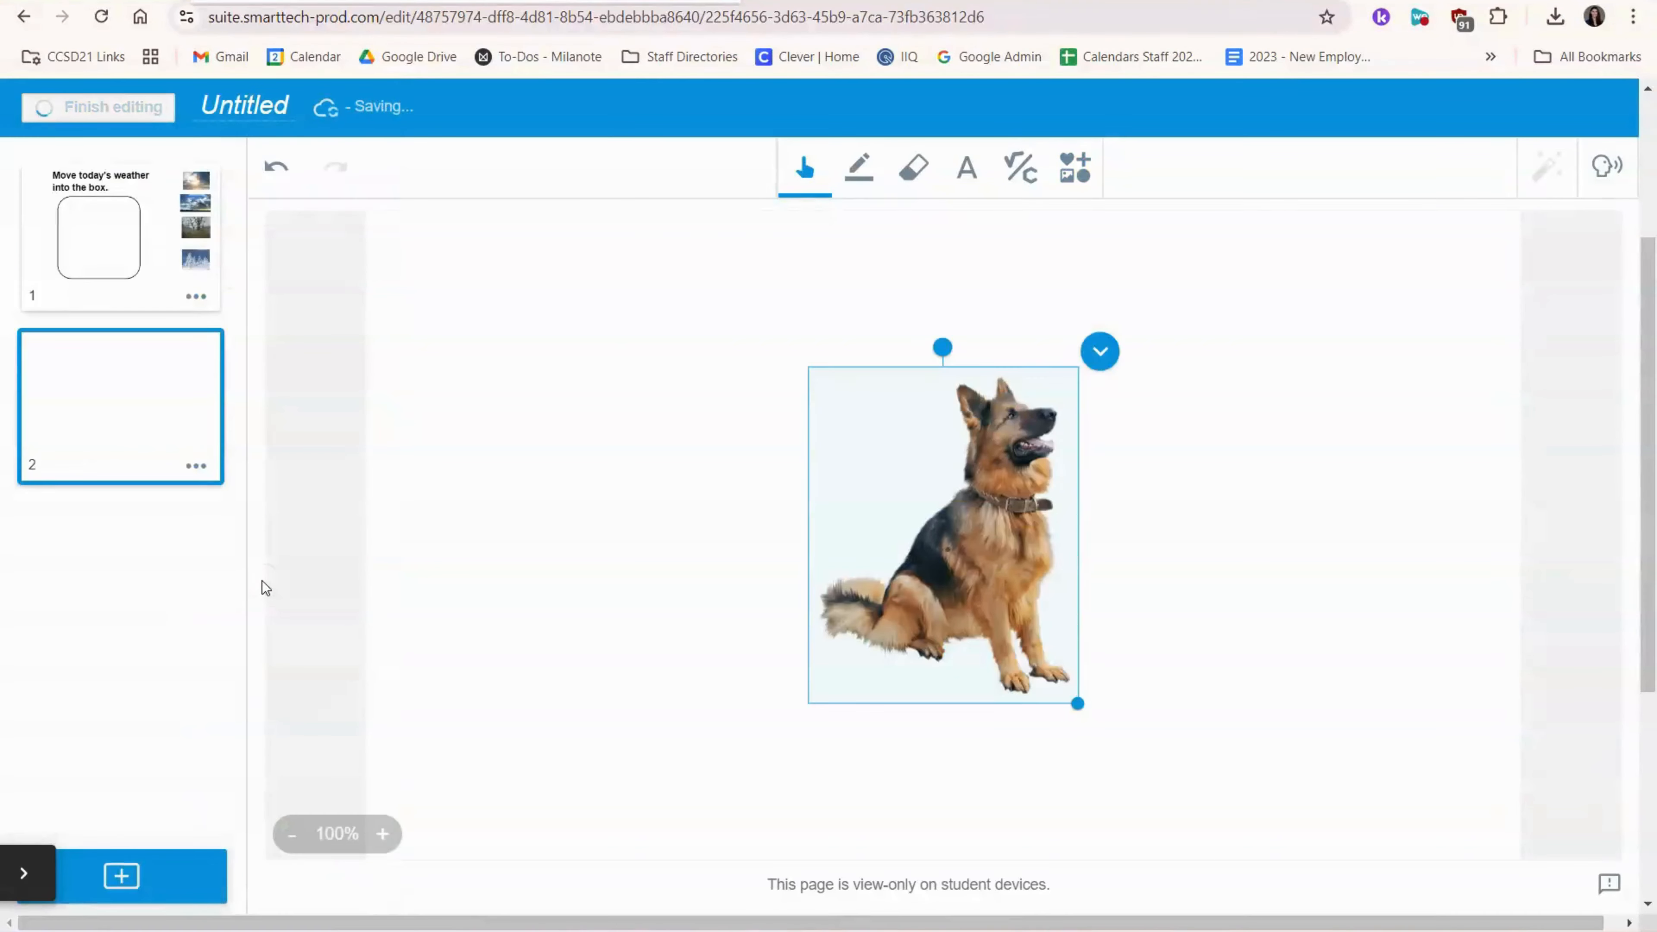
Move the German shepherd to the left side of the page and make it an Infinite Cloner.
drag(935, 539, 581, 584)
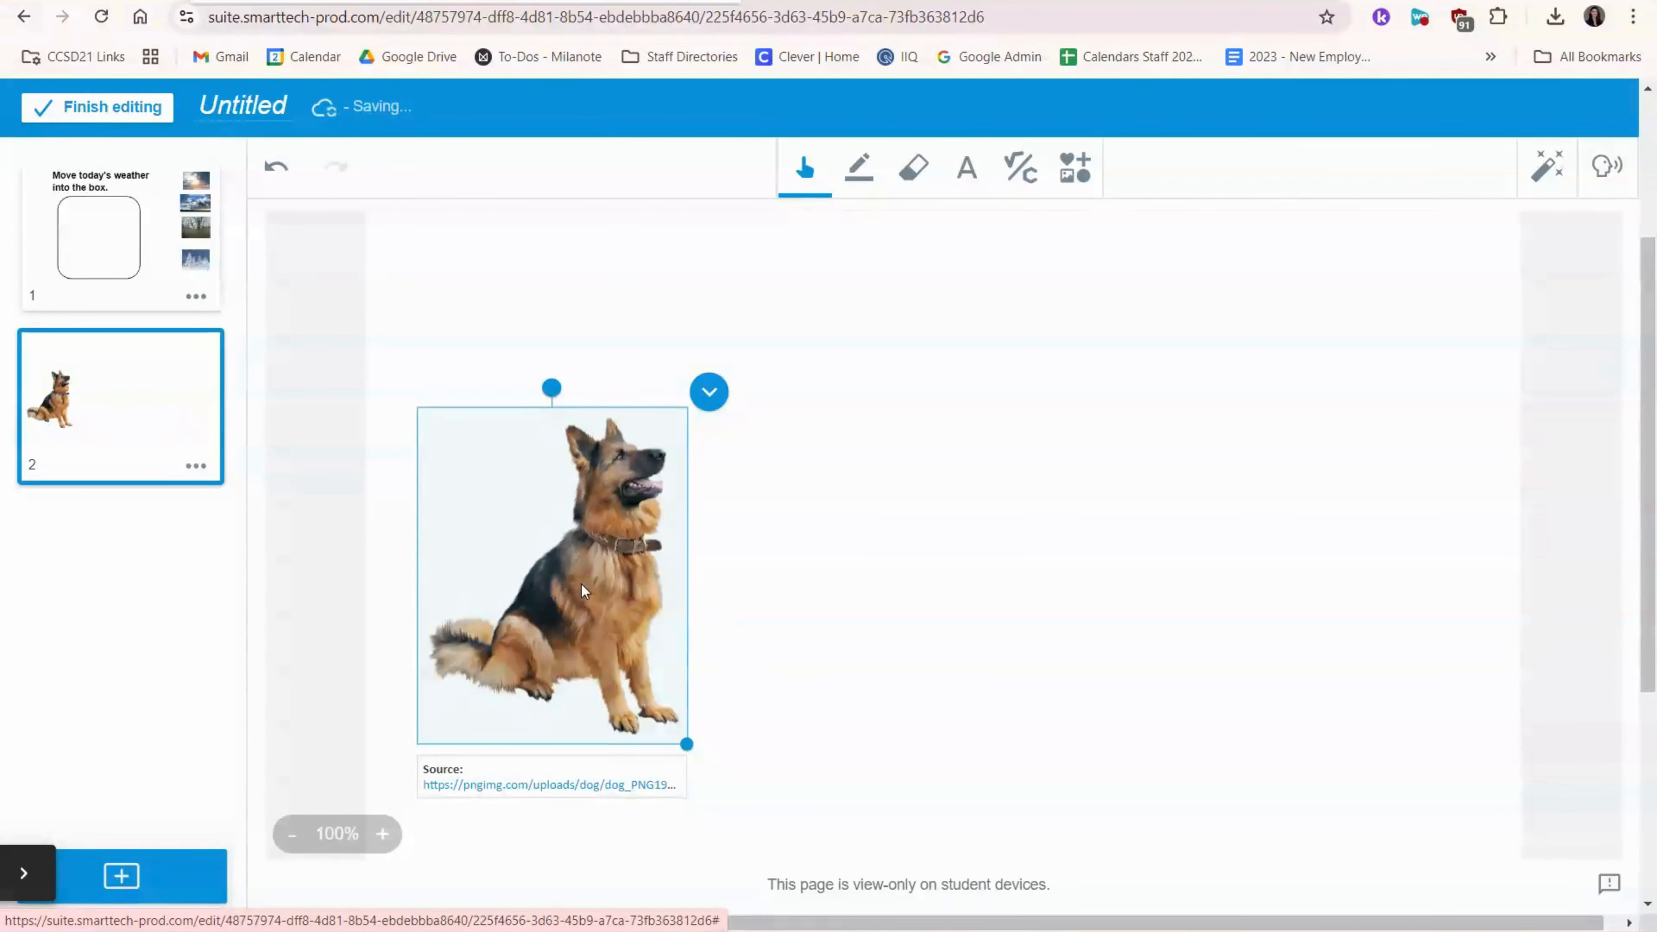
click(707, 394)
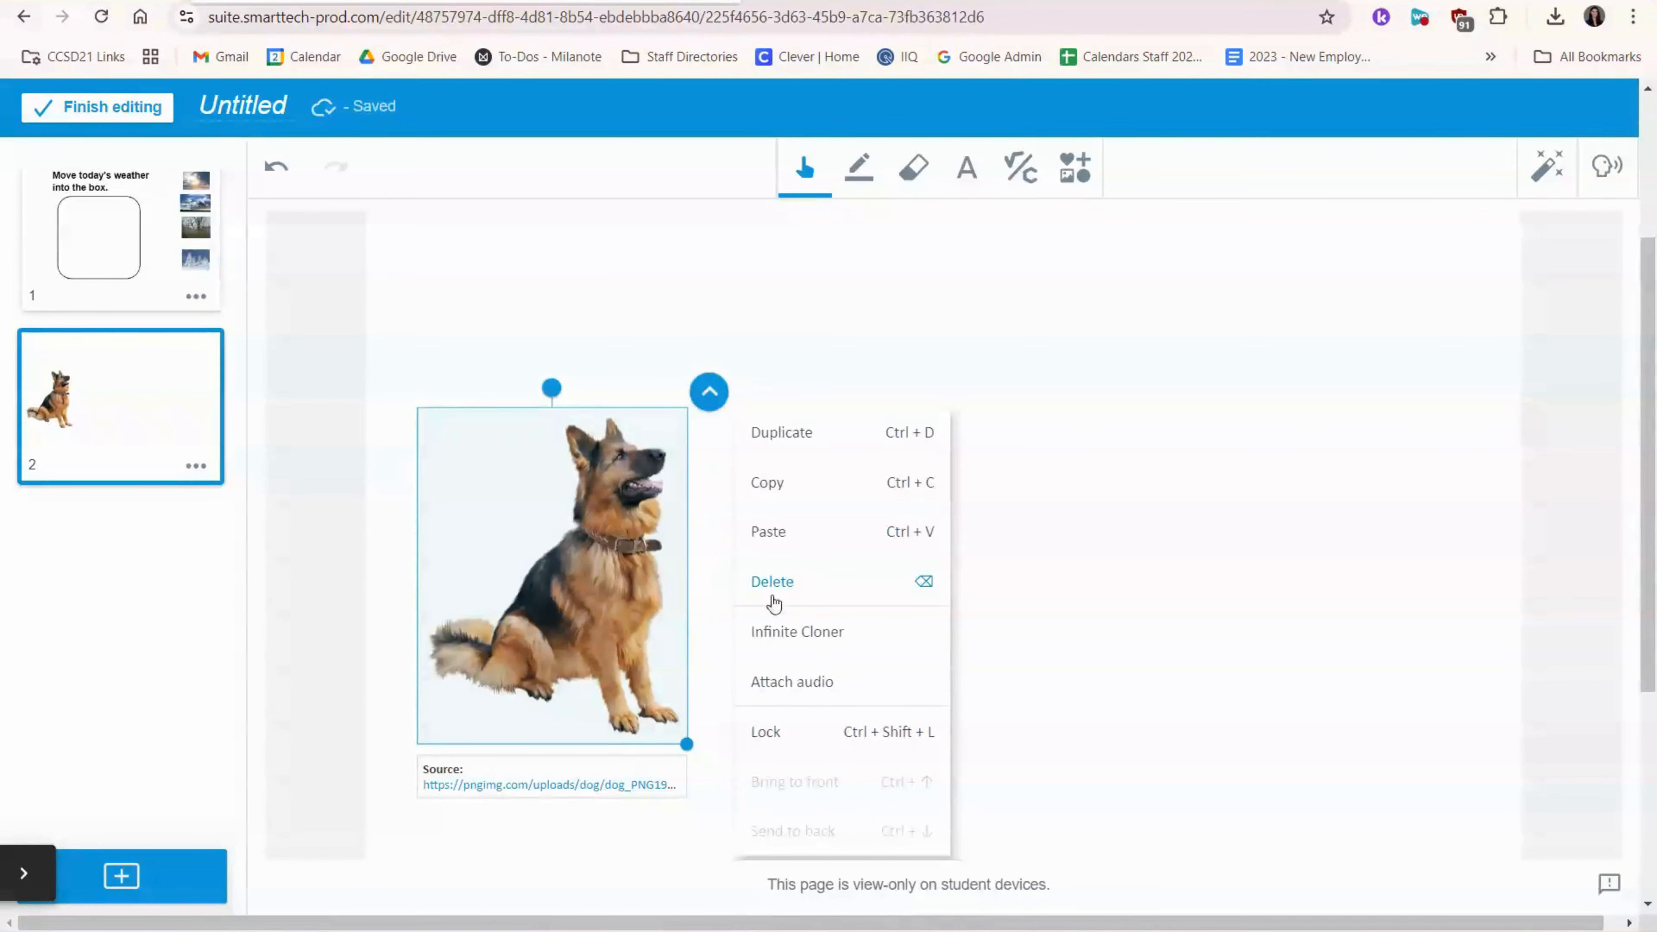
click(795, 631)
click(799, 630)
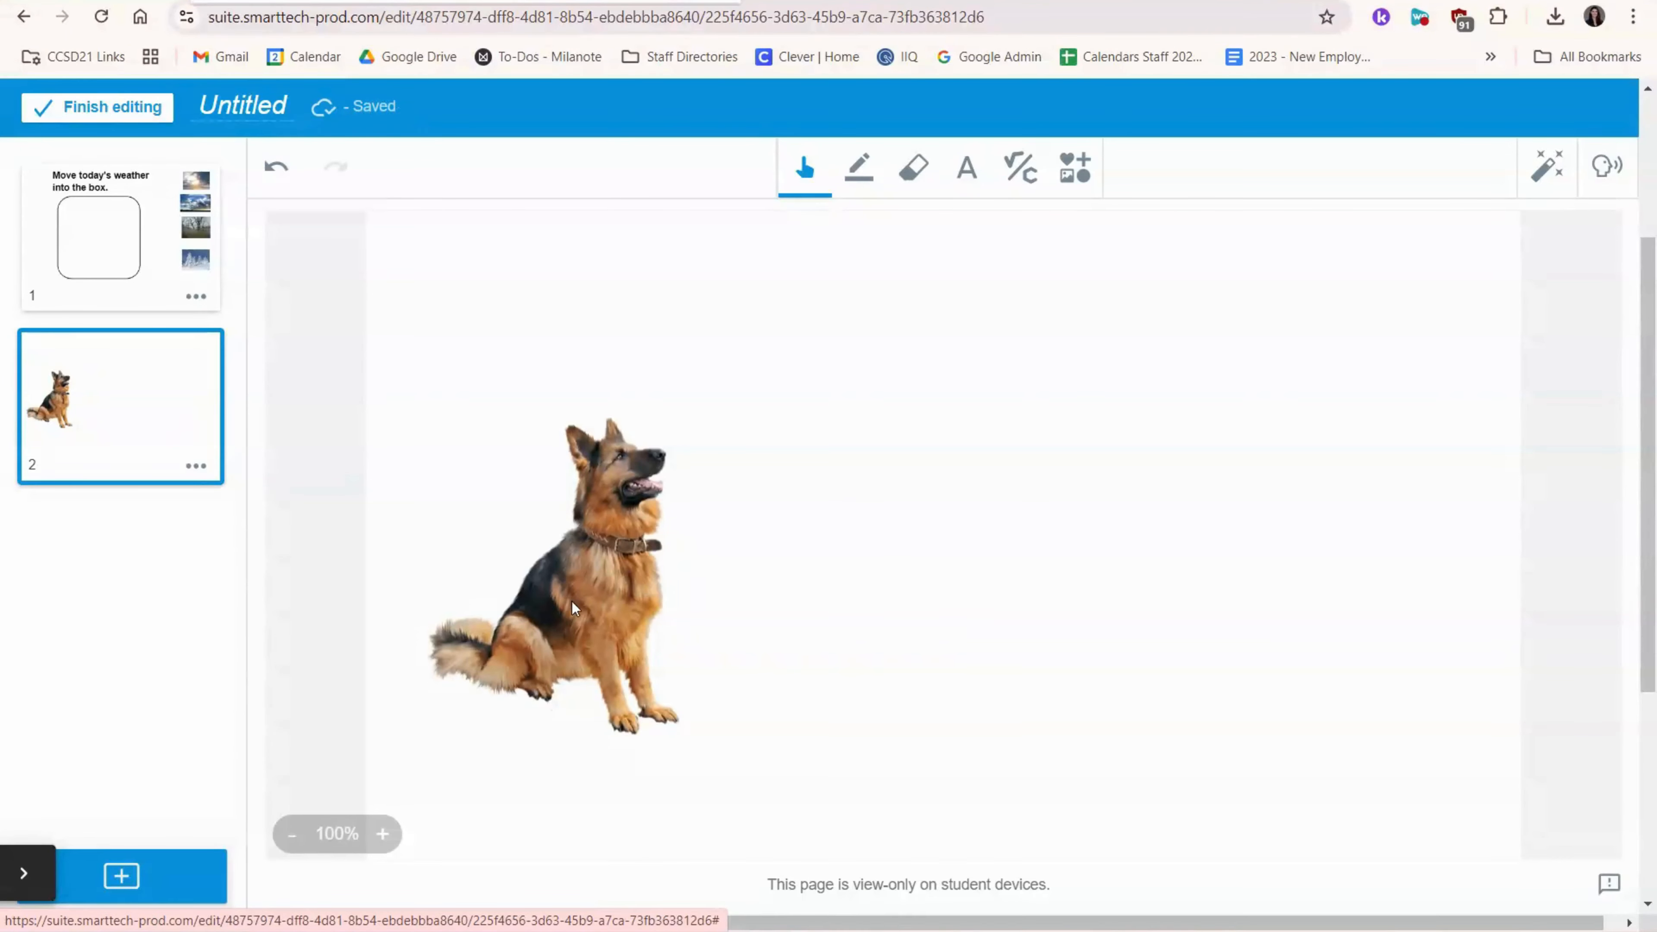
Pull four copies off the cloned dog and spread them across the page.
drag(572, 601, 1219, 459)
drag(630, 571, 965, 591)
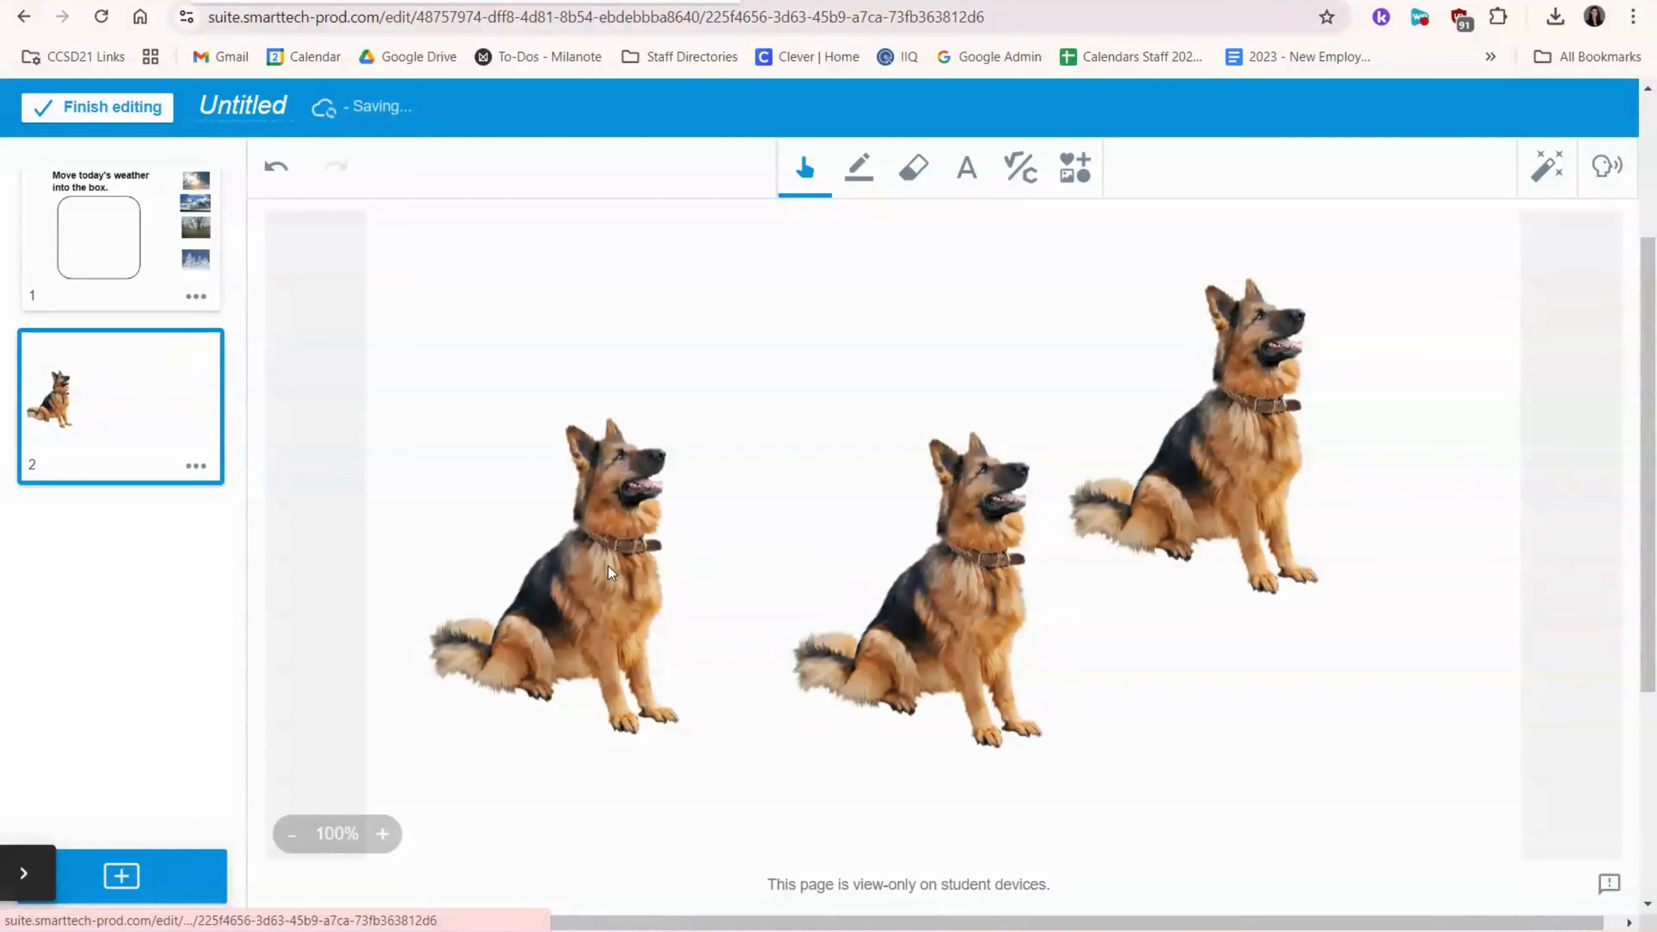
drag(609, 565, 841, 357)
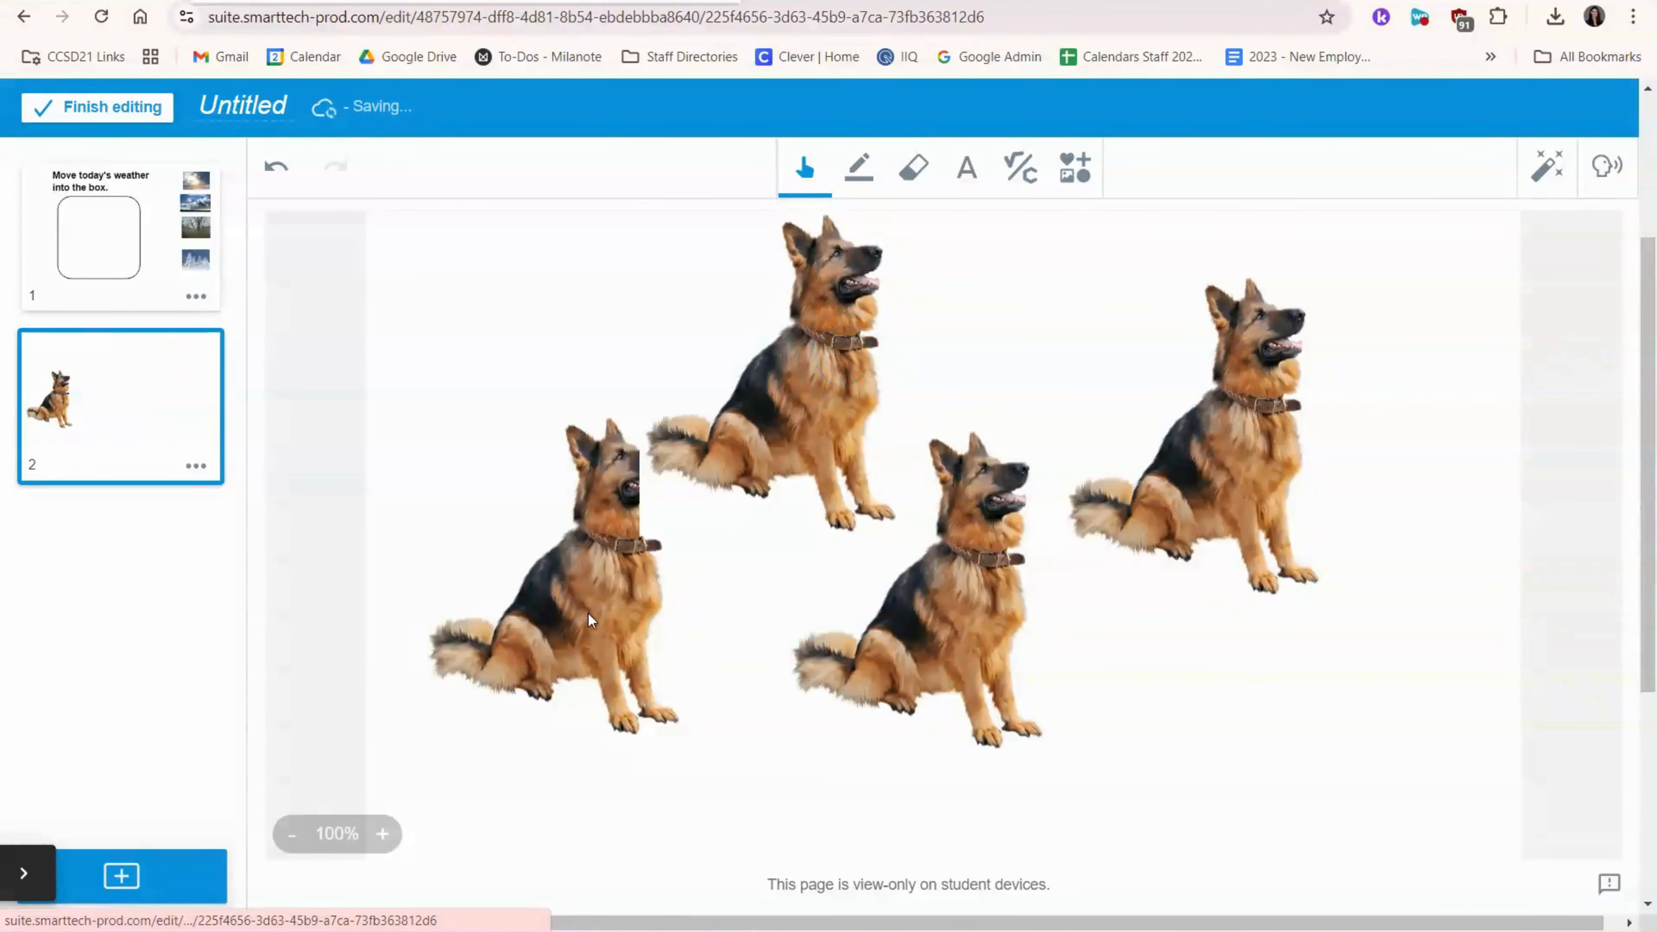
drag(588, 614, 1167, 715)
drag(1267, 706, 1447, 738)
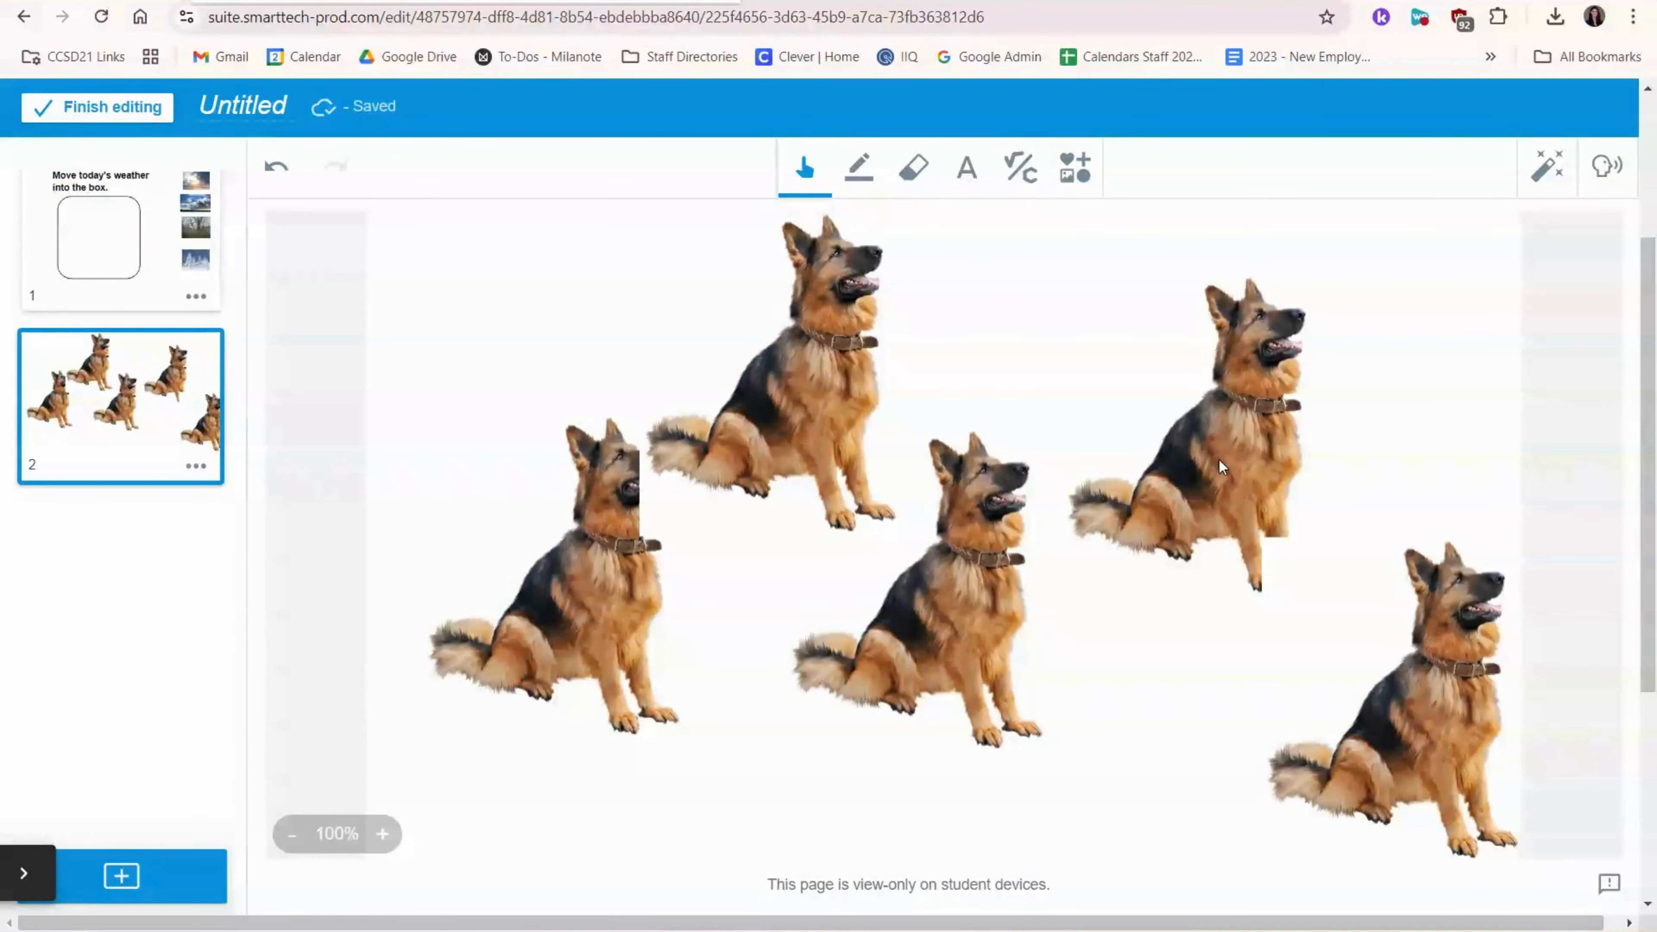
Move the upper-right dog copy toward the middle dog so that their images overlap.
drag(1219, 459, 1092, 400)
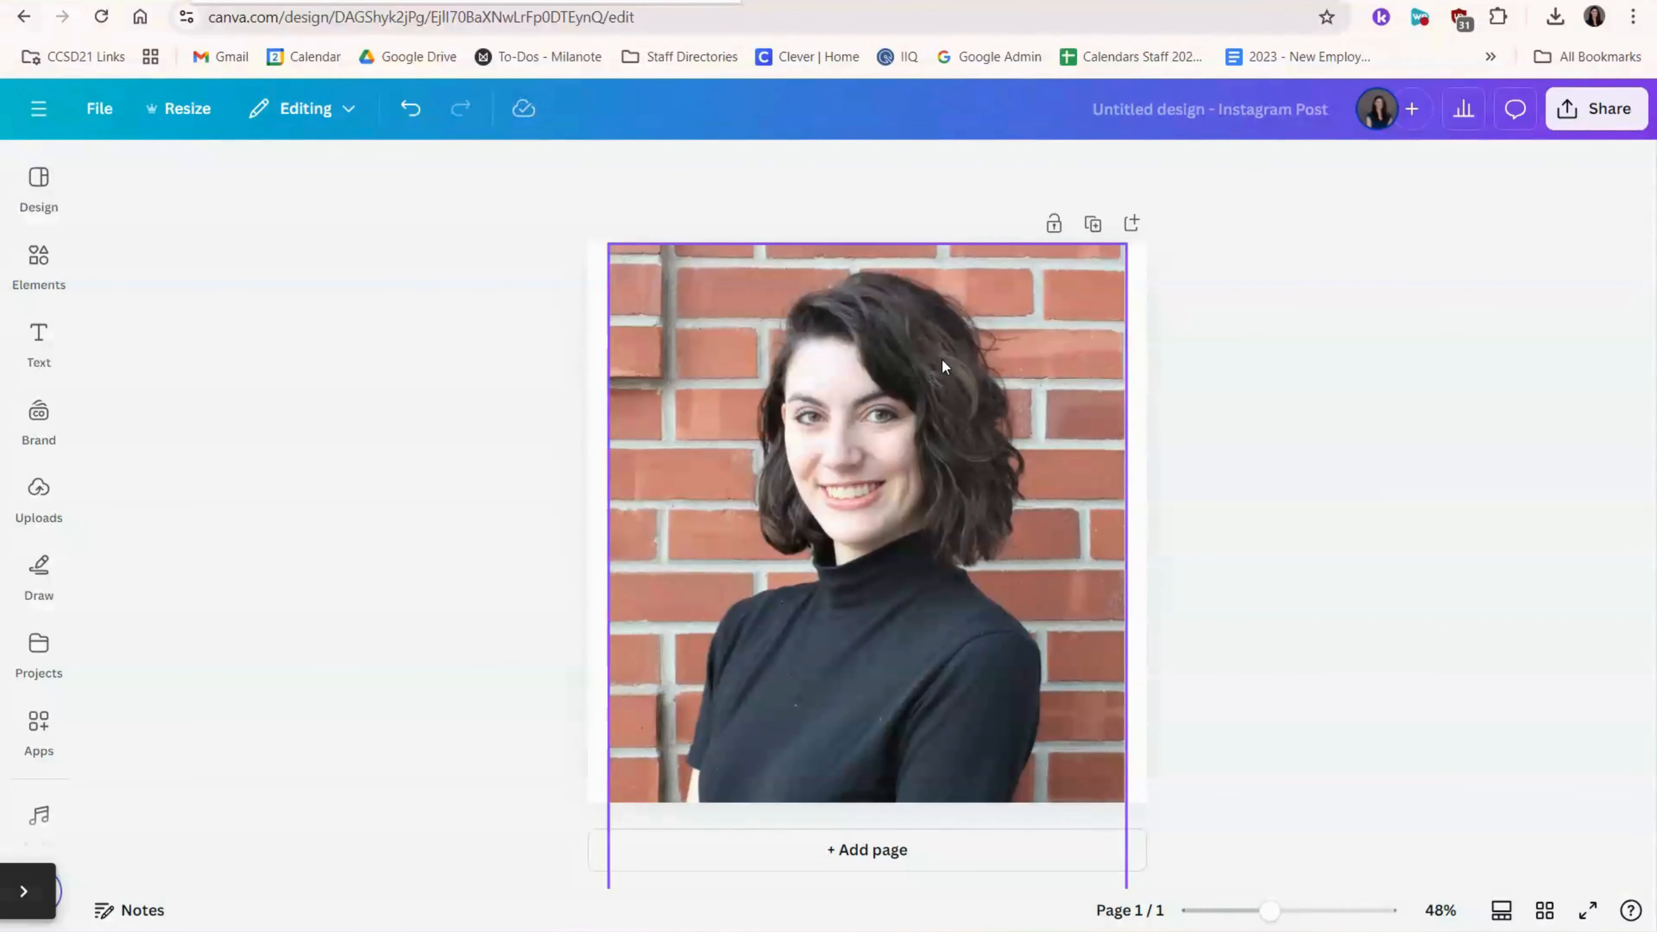
Switch to the Canva design and remove the brick-wall background from the portrait photo.
click(1043, 512)
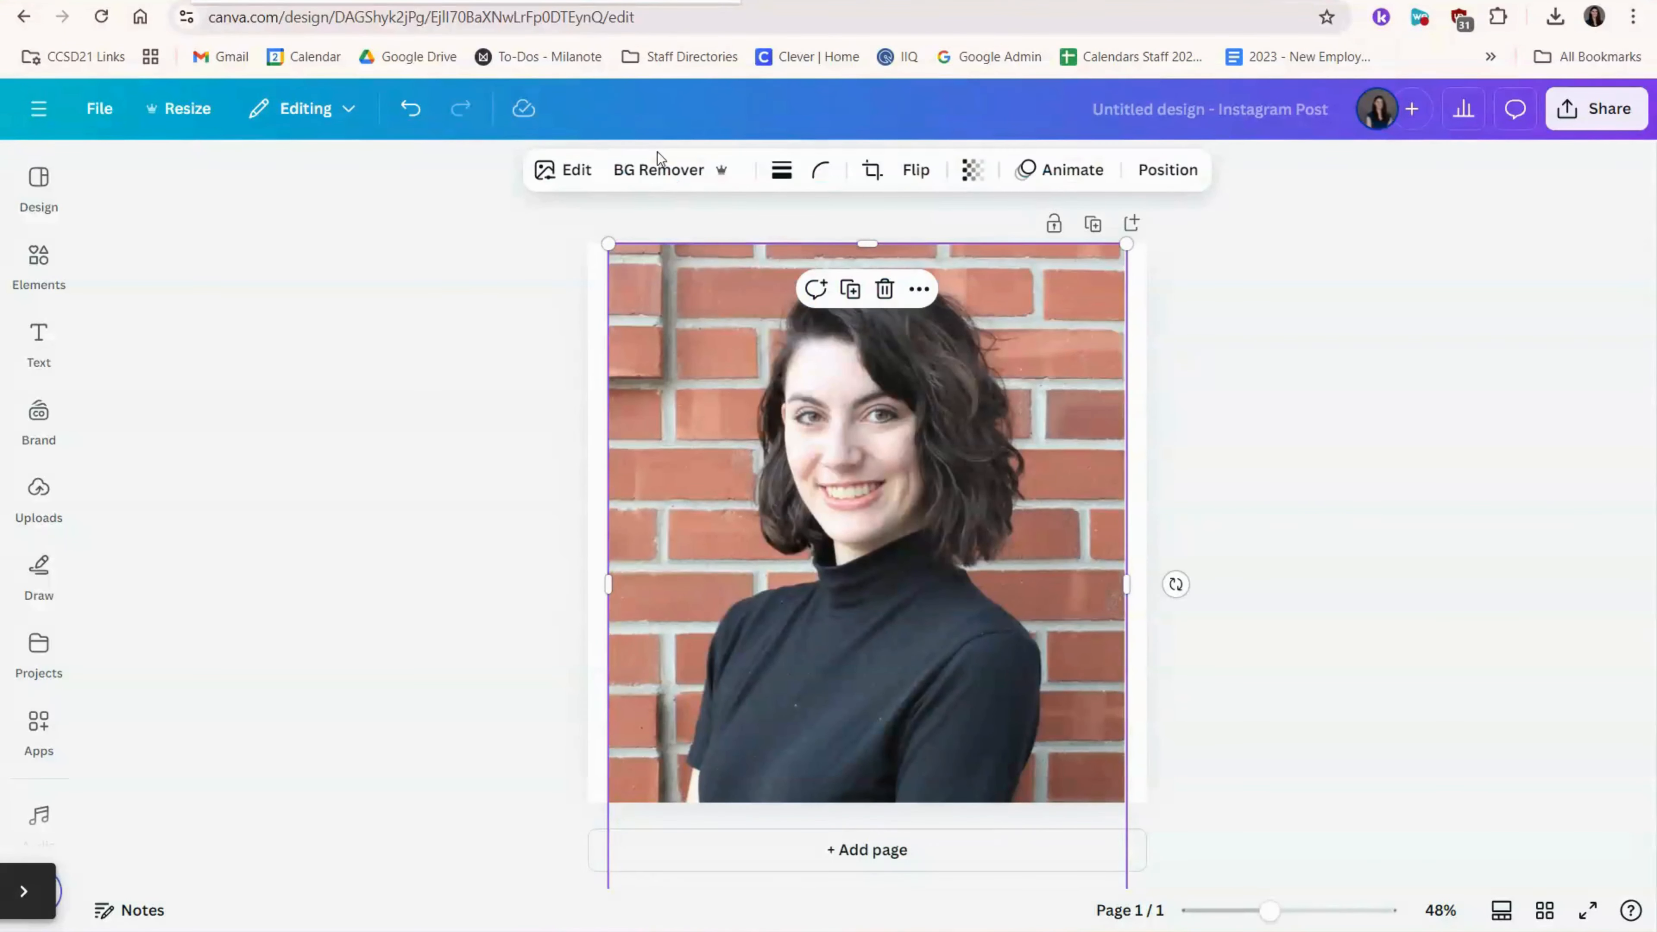
click(663, 171)
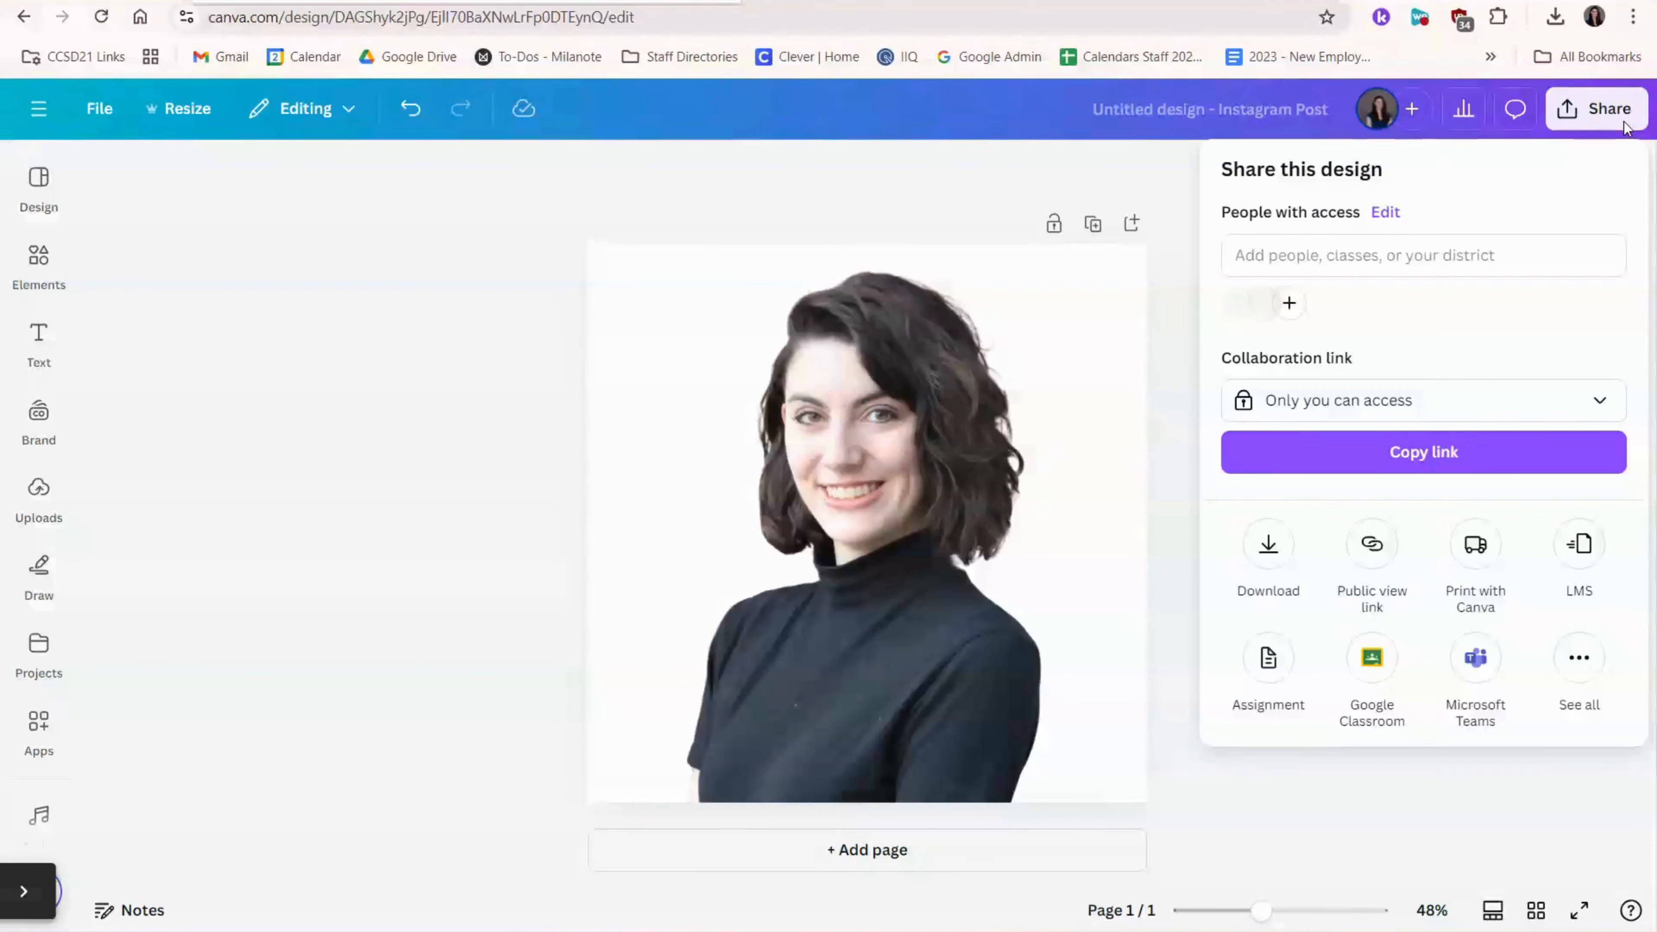
Download the portrait design as a PNG with a transparent background at size 3.125.
click(1272, 542)
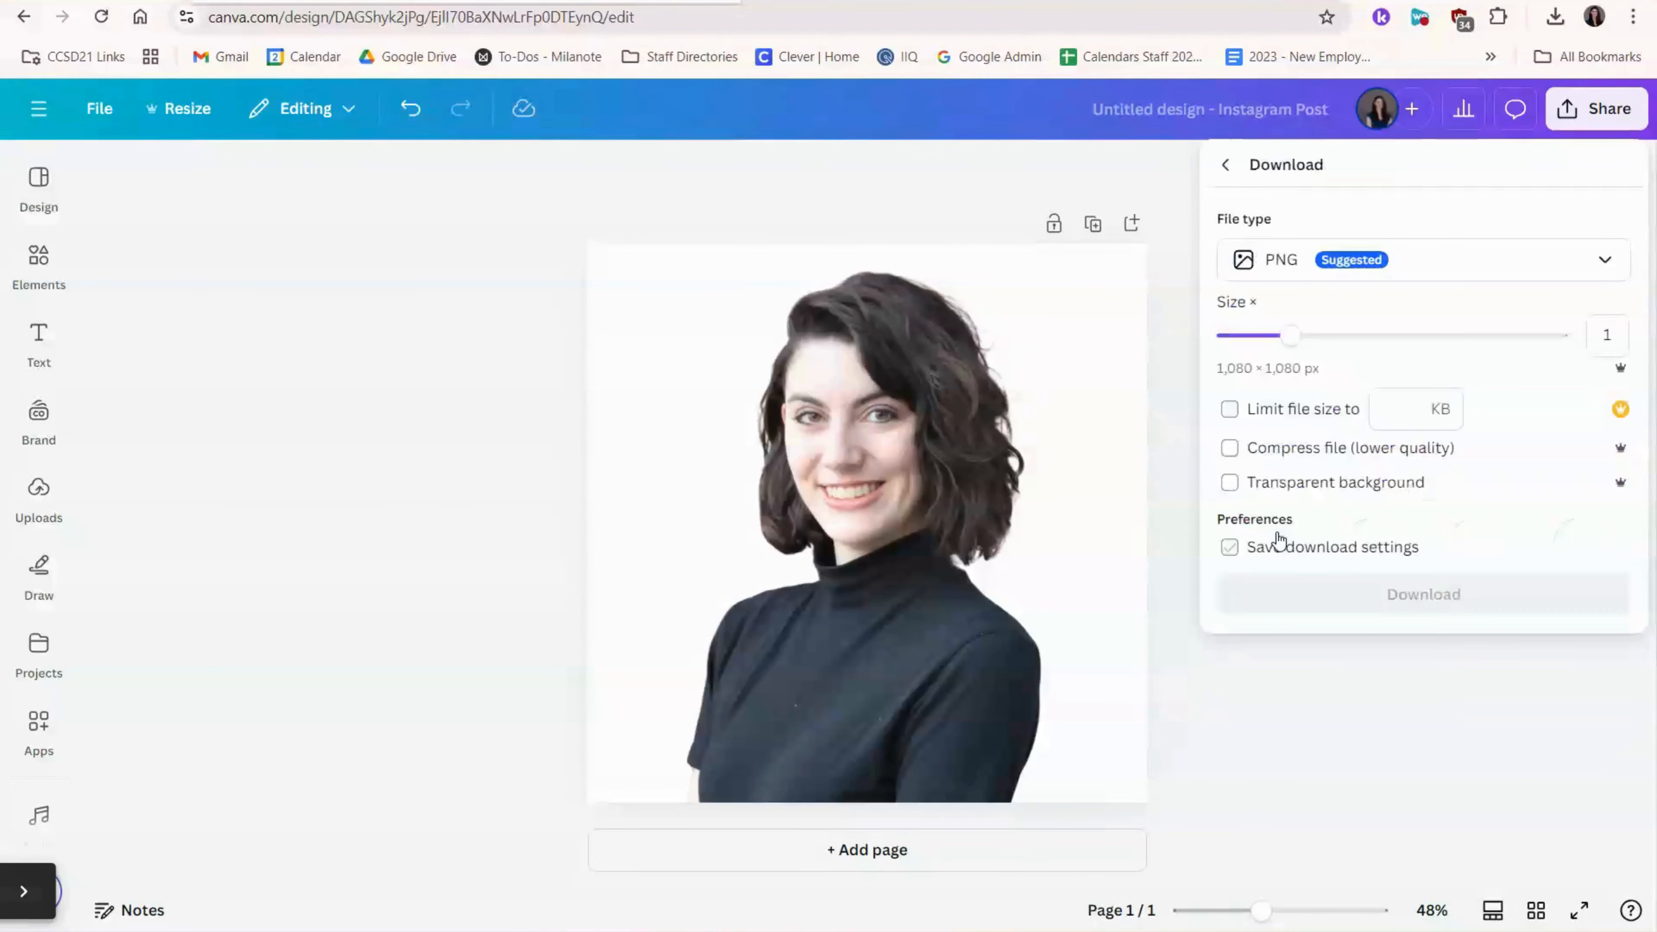
click(1332, 491)
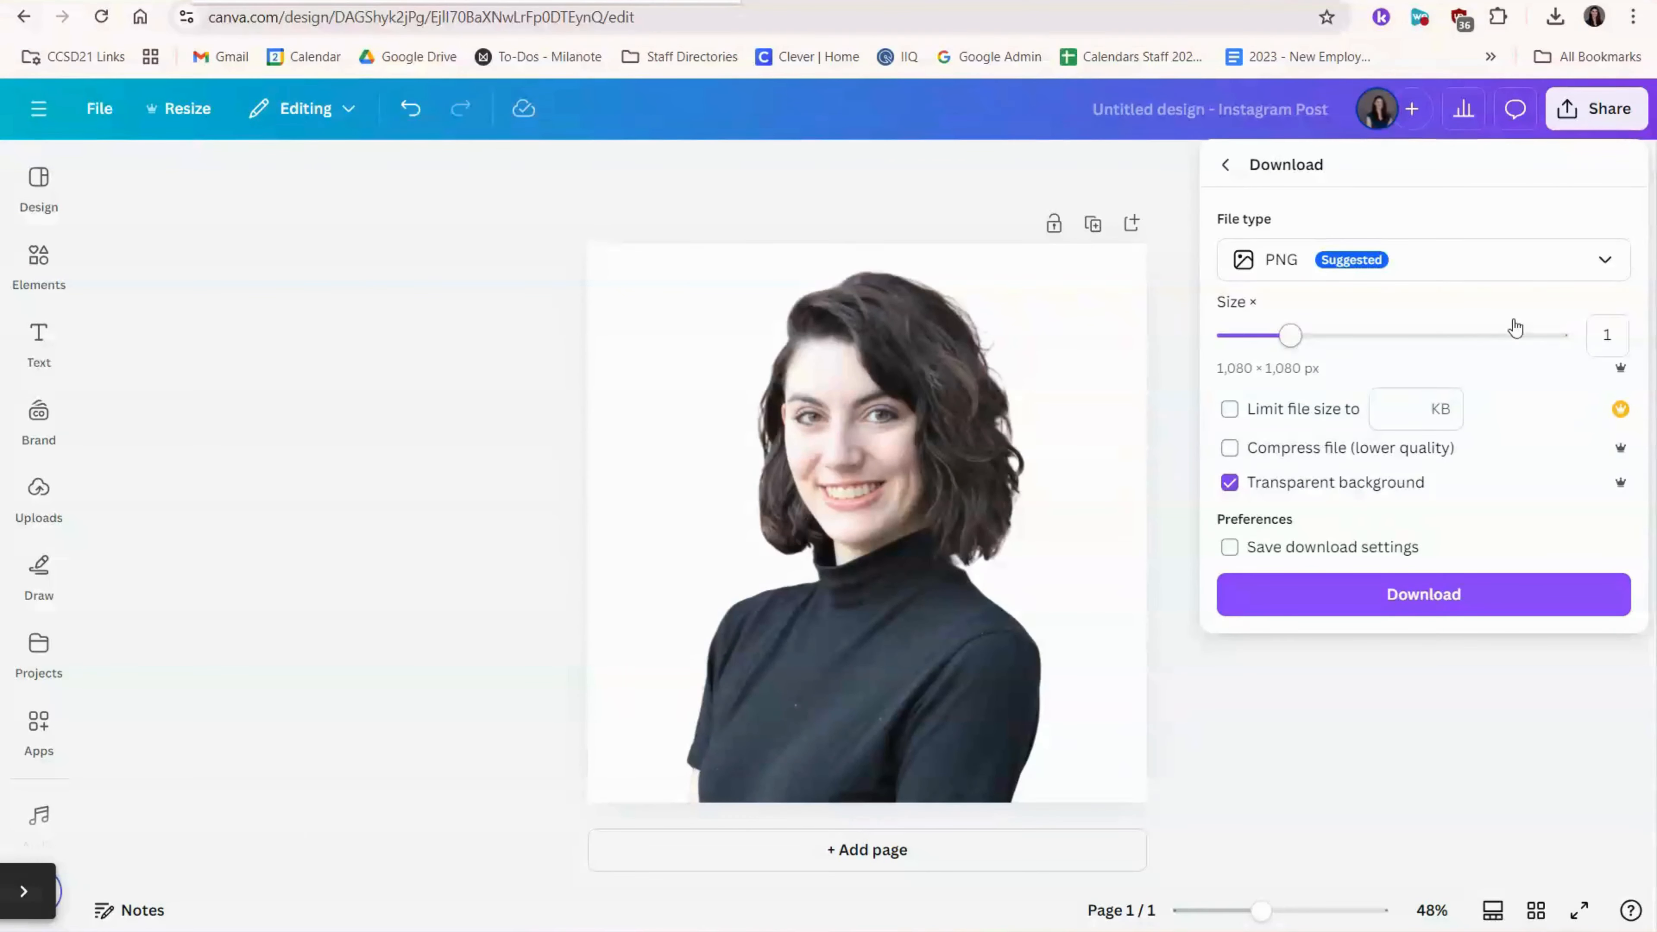
click(1557, 337)
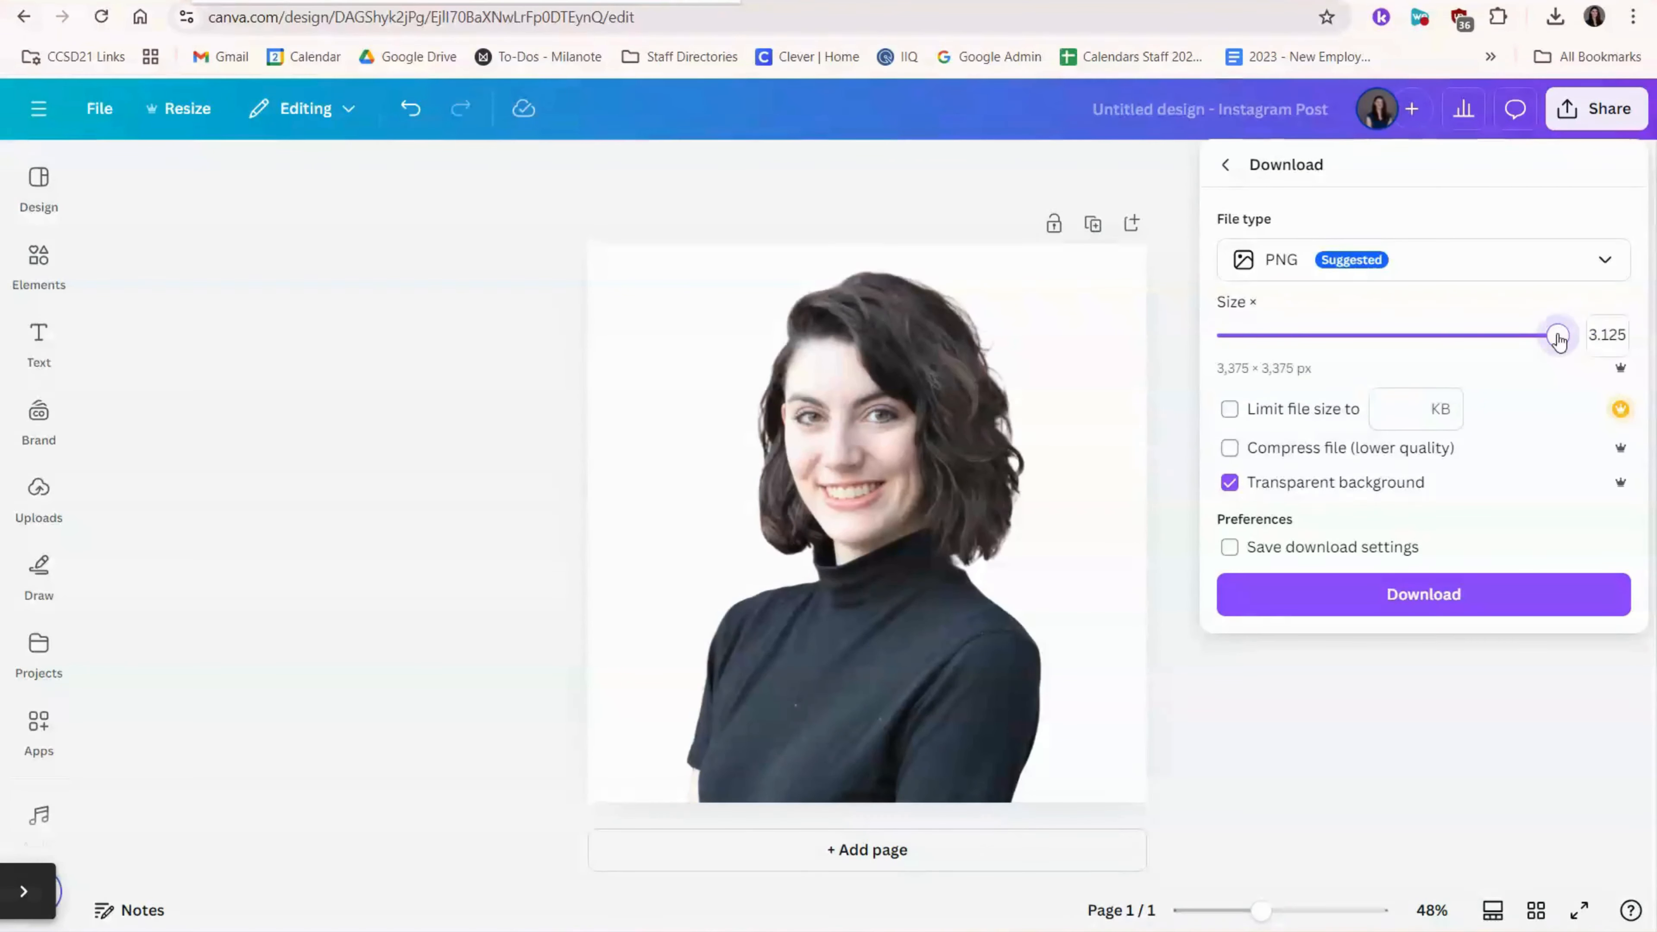
click(1526, 605)
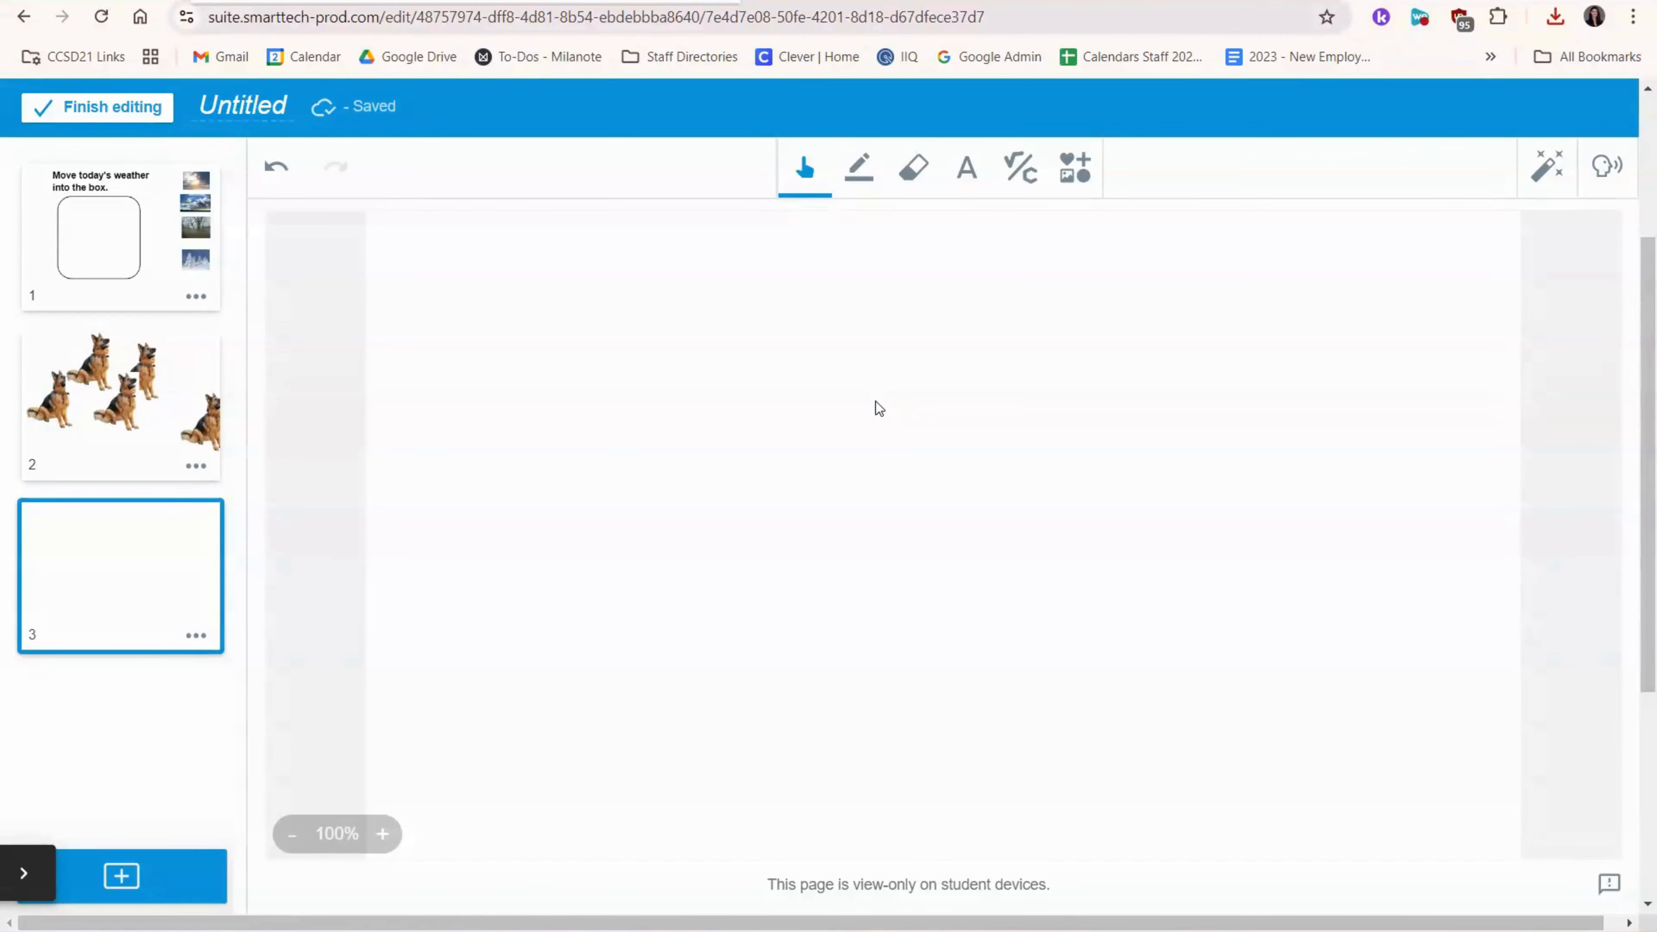
Switch back to Lumio, upload the background-free portrait to page 3 and move it toward the page's upper left.
click(1074, 171)
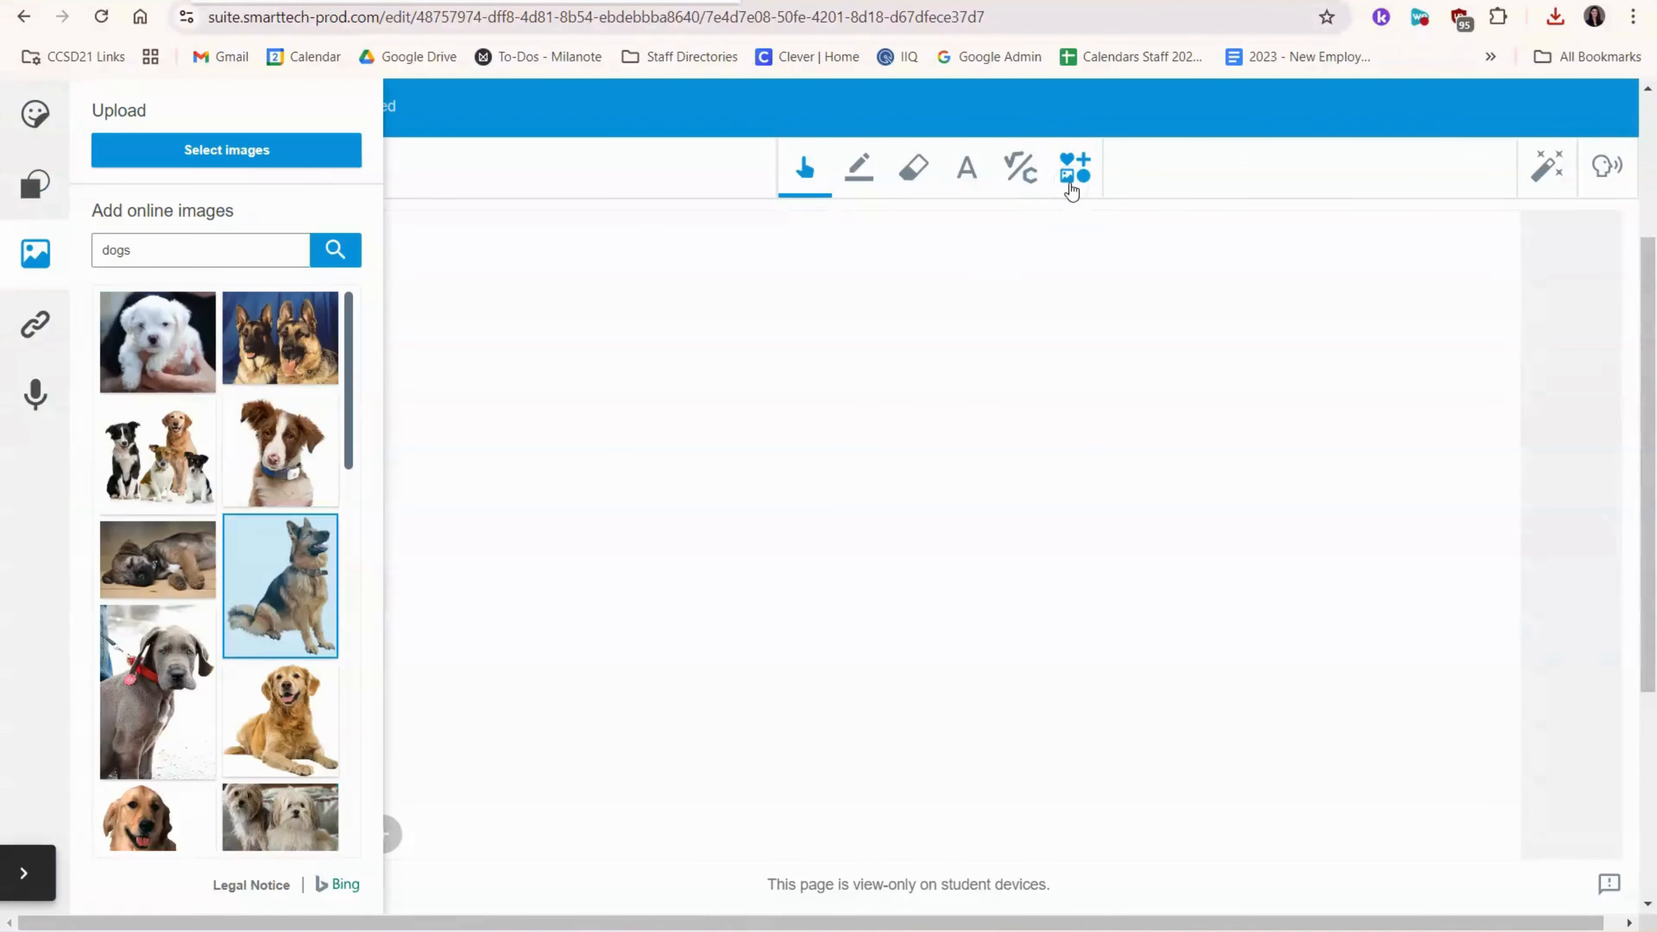
click(329, 156)
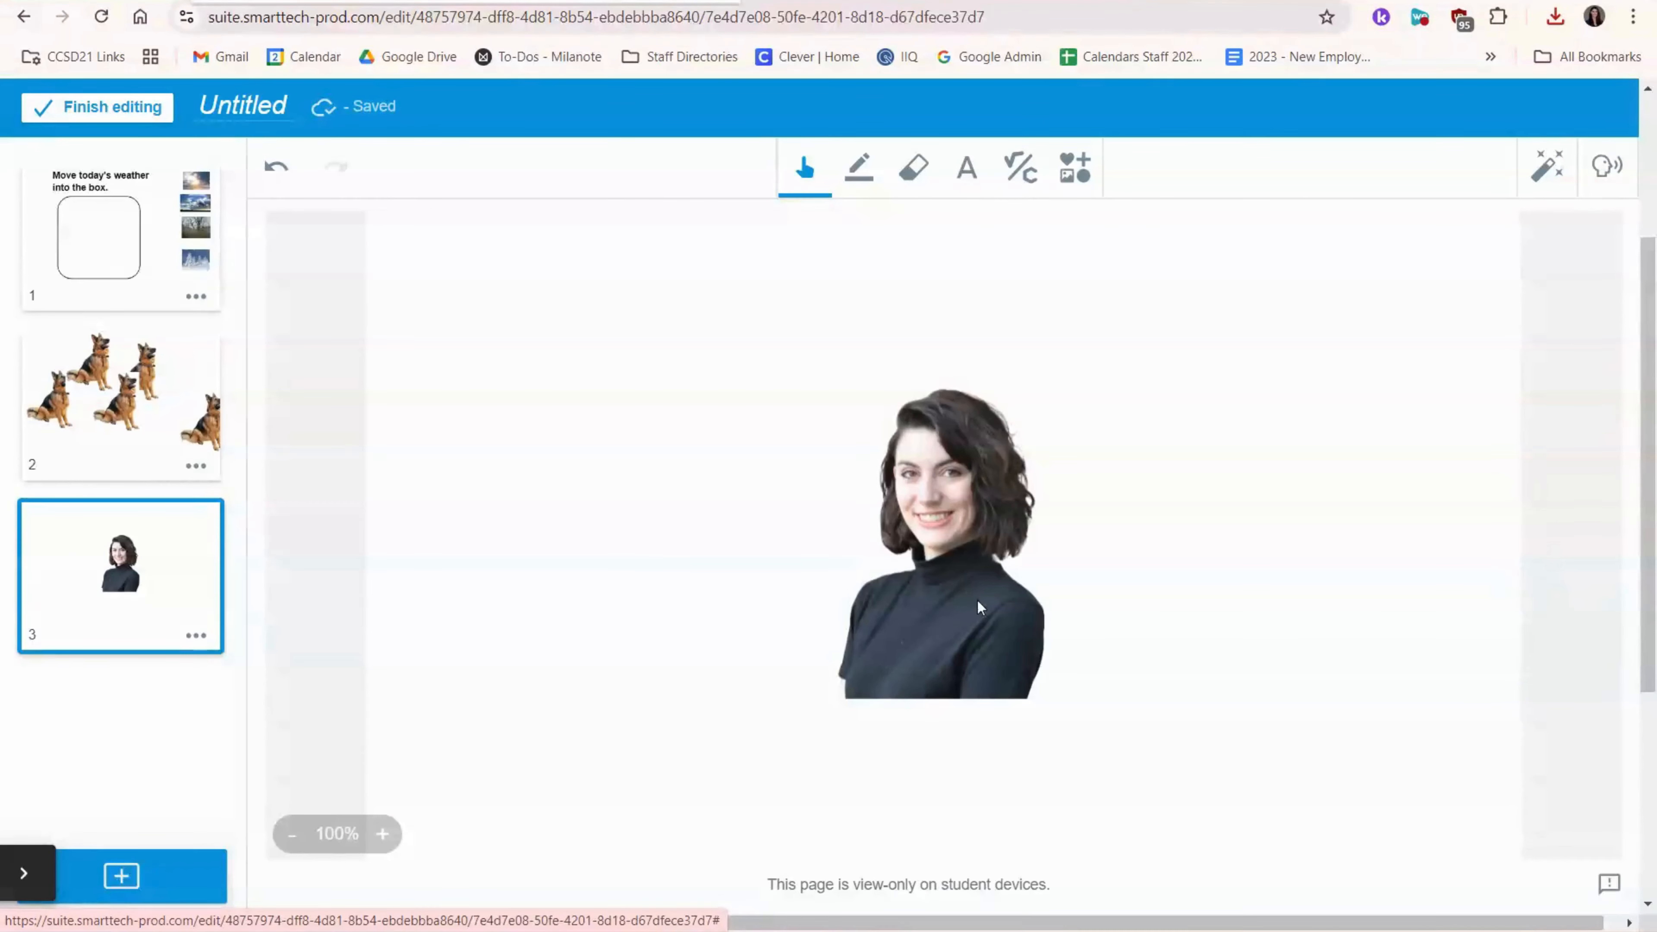
drag(978, 598, 789, 472)
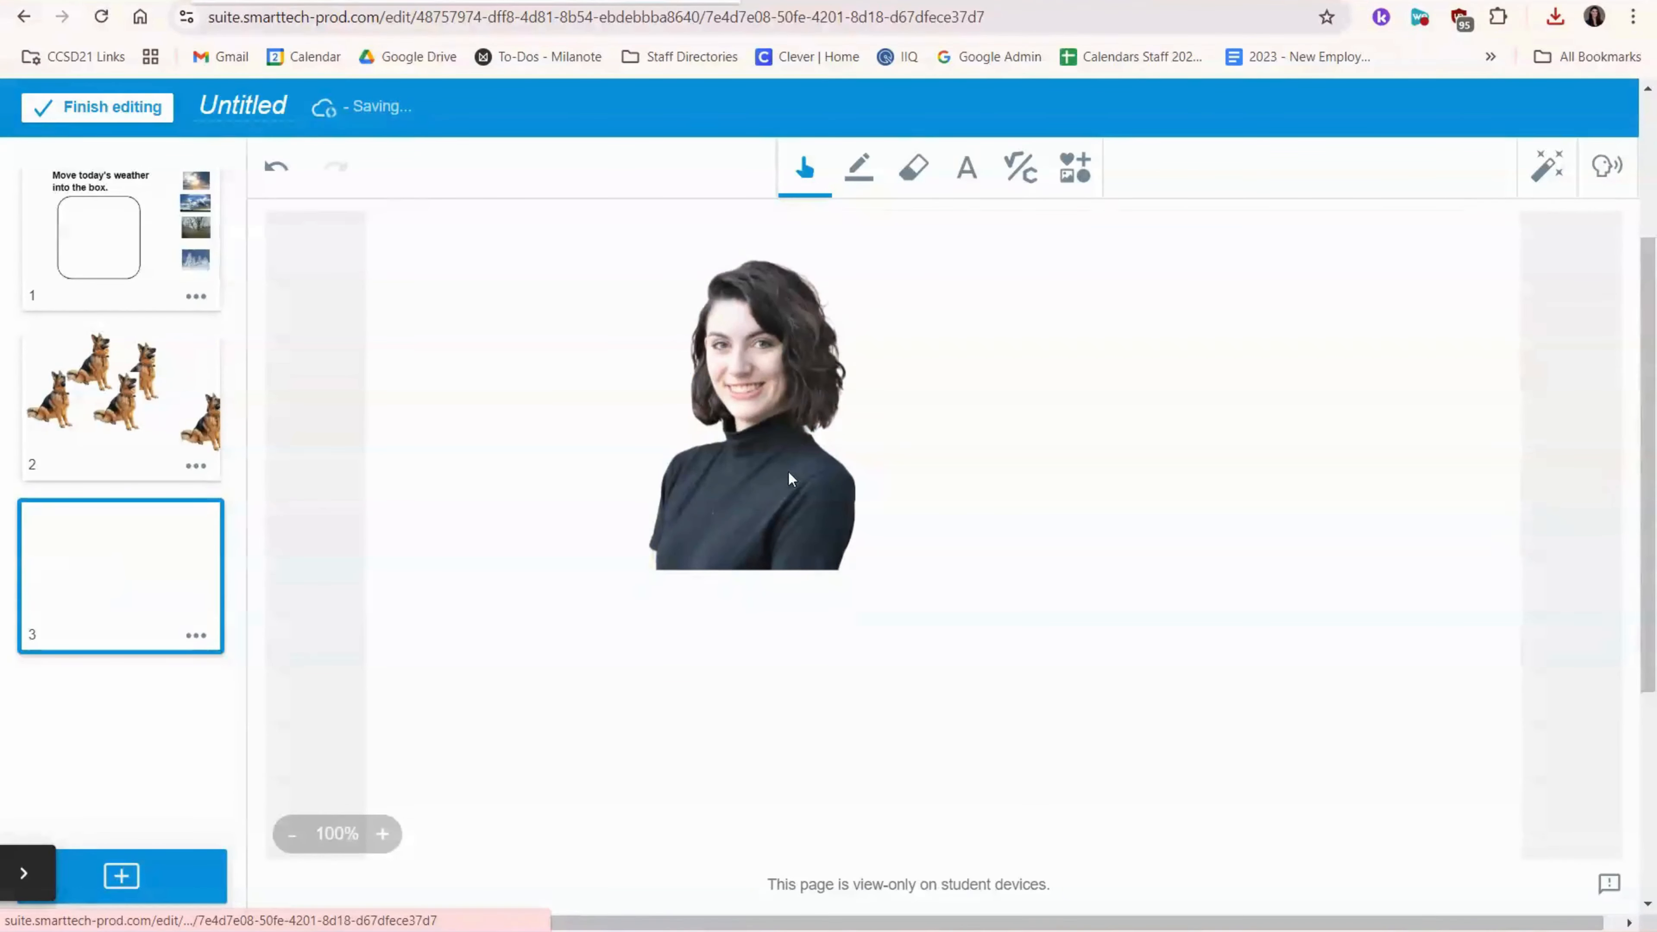
Make the portrait on page 3 an Infinite Cloner.
click(787, 438)
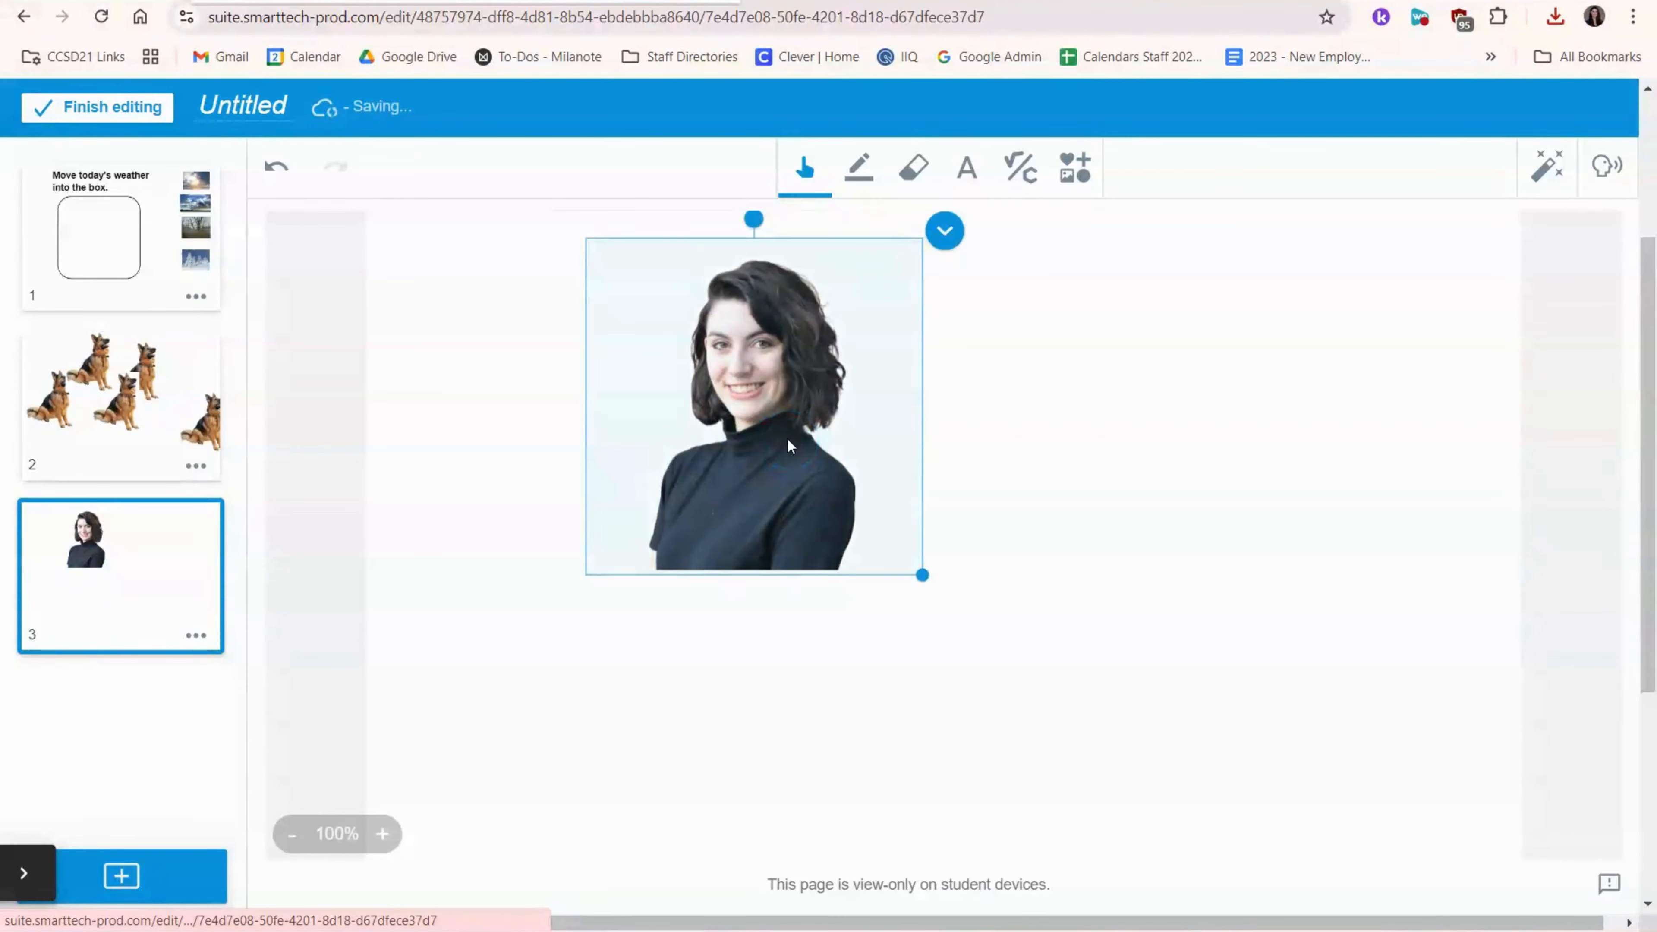
click(947, 243)
click(947, 243)
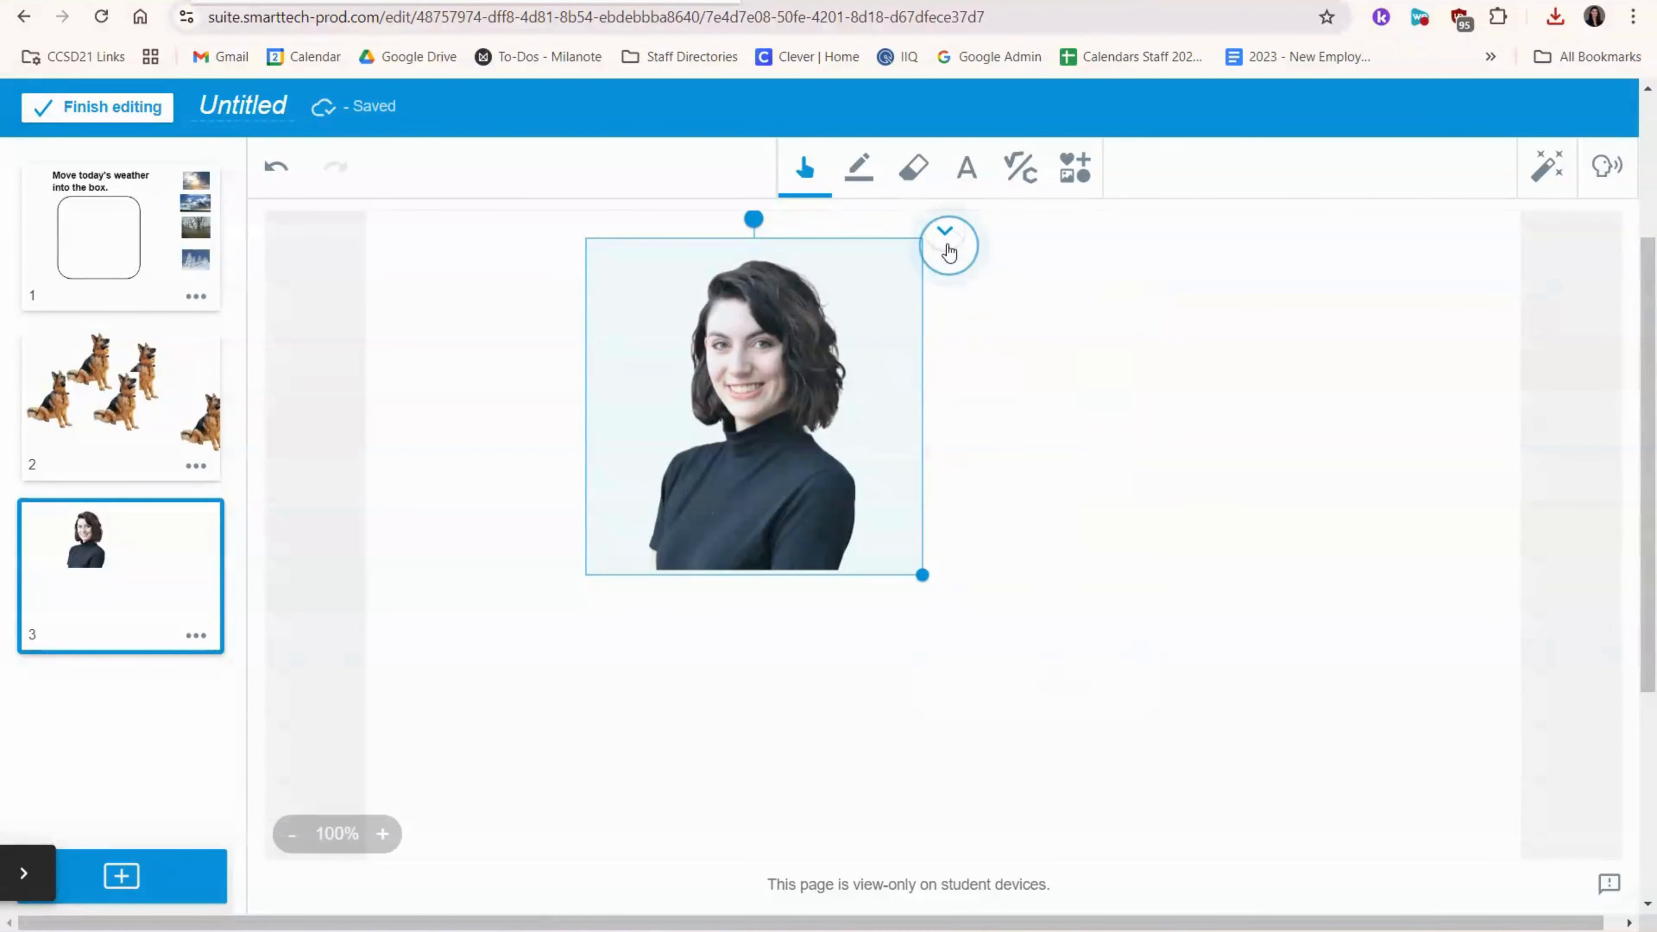
click(947, 243)
click(1053, 489)
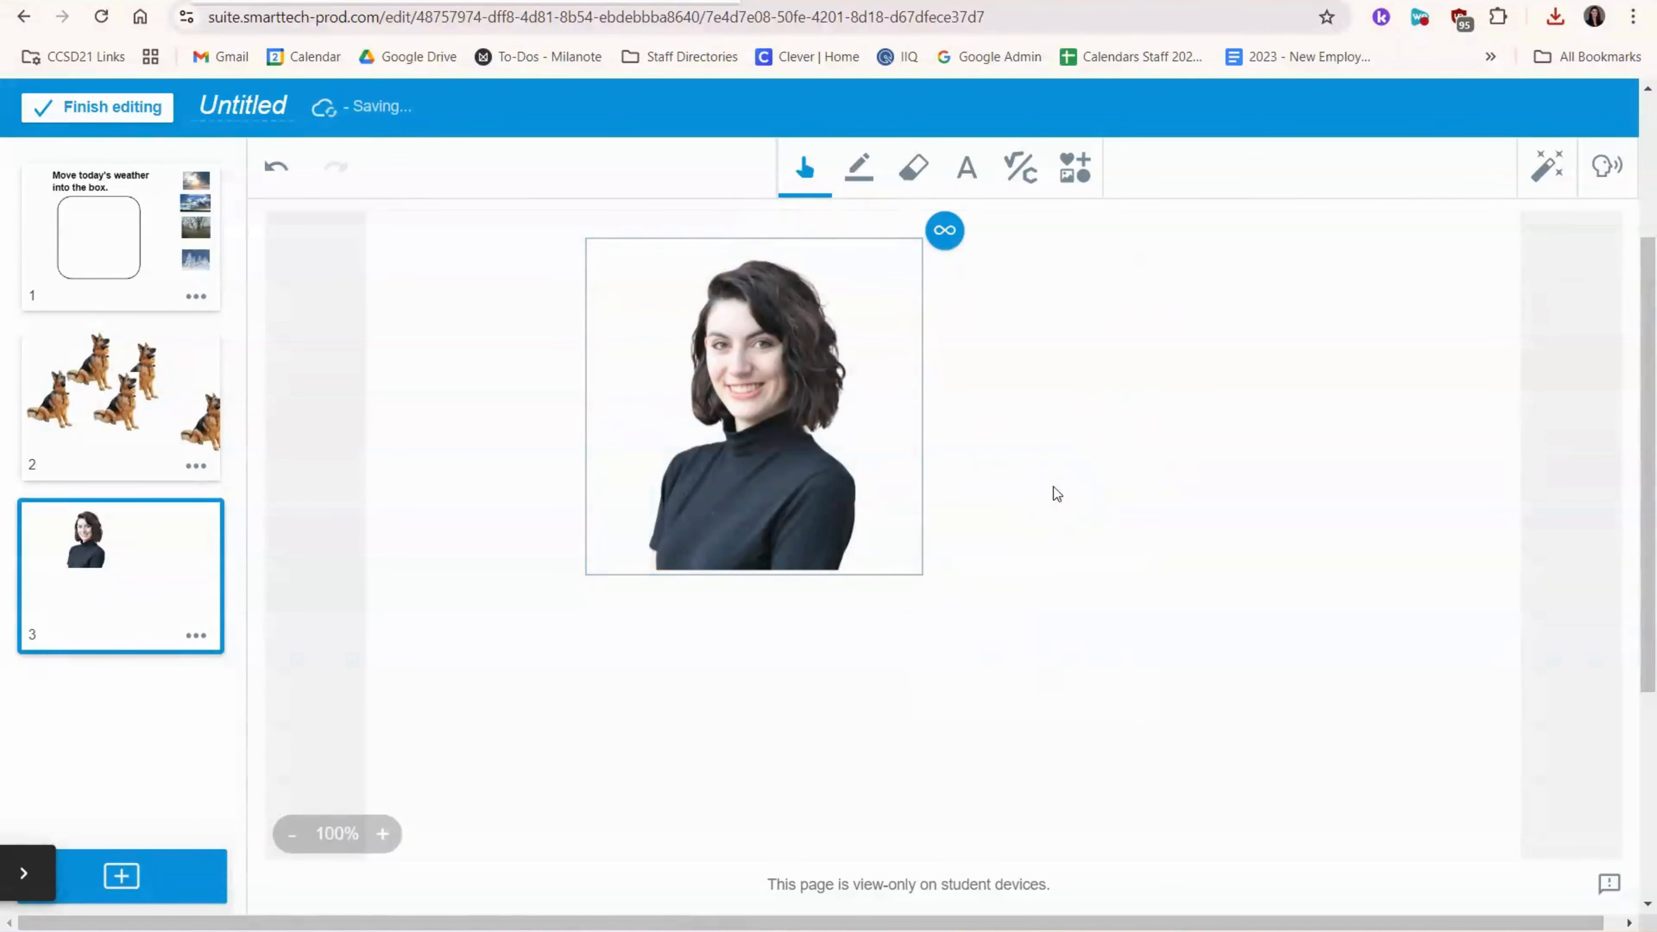
Pull two copies off the cloned portrait and place them overlapping, one beside and one below the original.
drag(783, 477, 886, 571)
drag(751, 470, 886, 463)
drag(765, 470, 803, 631)
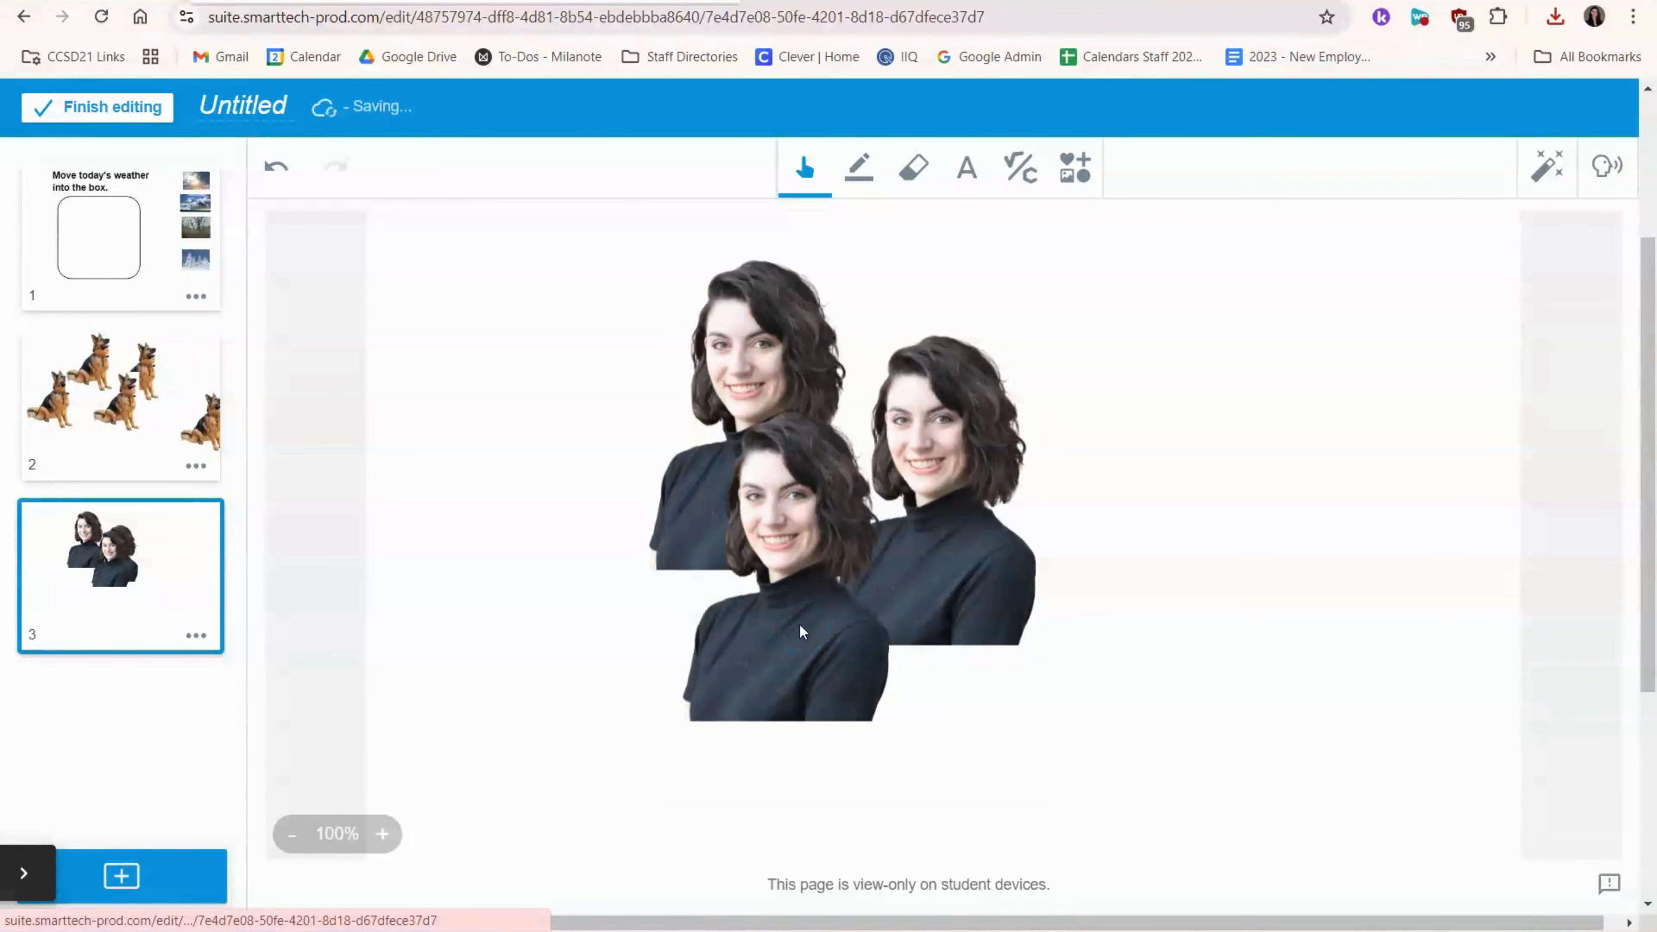
Look at the overlapping dogs on page 2 for comparison and return to page 3.
click(122, 400)
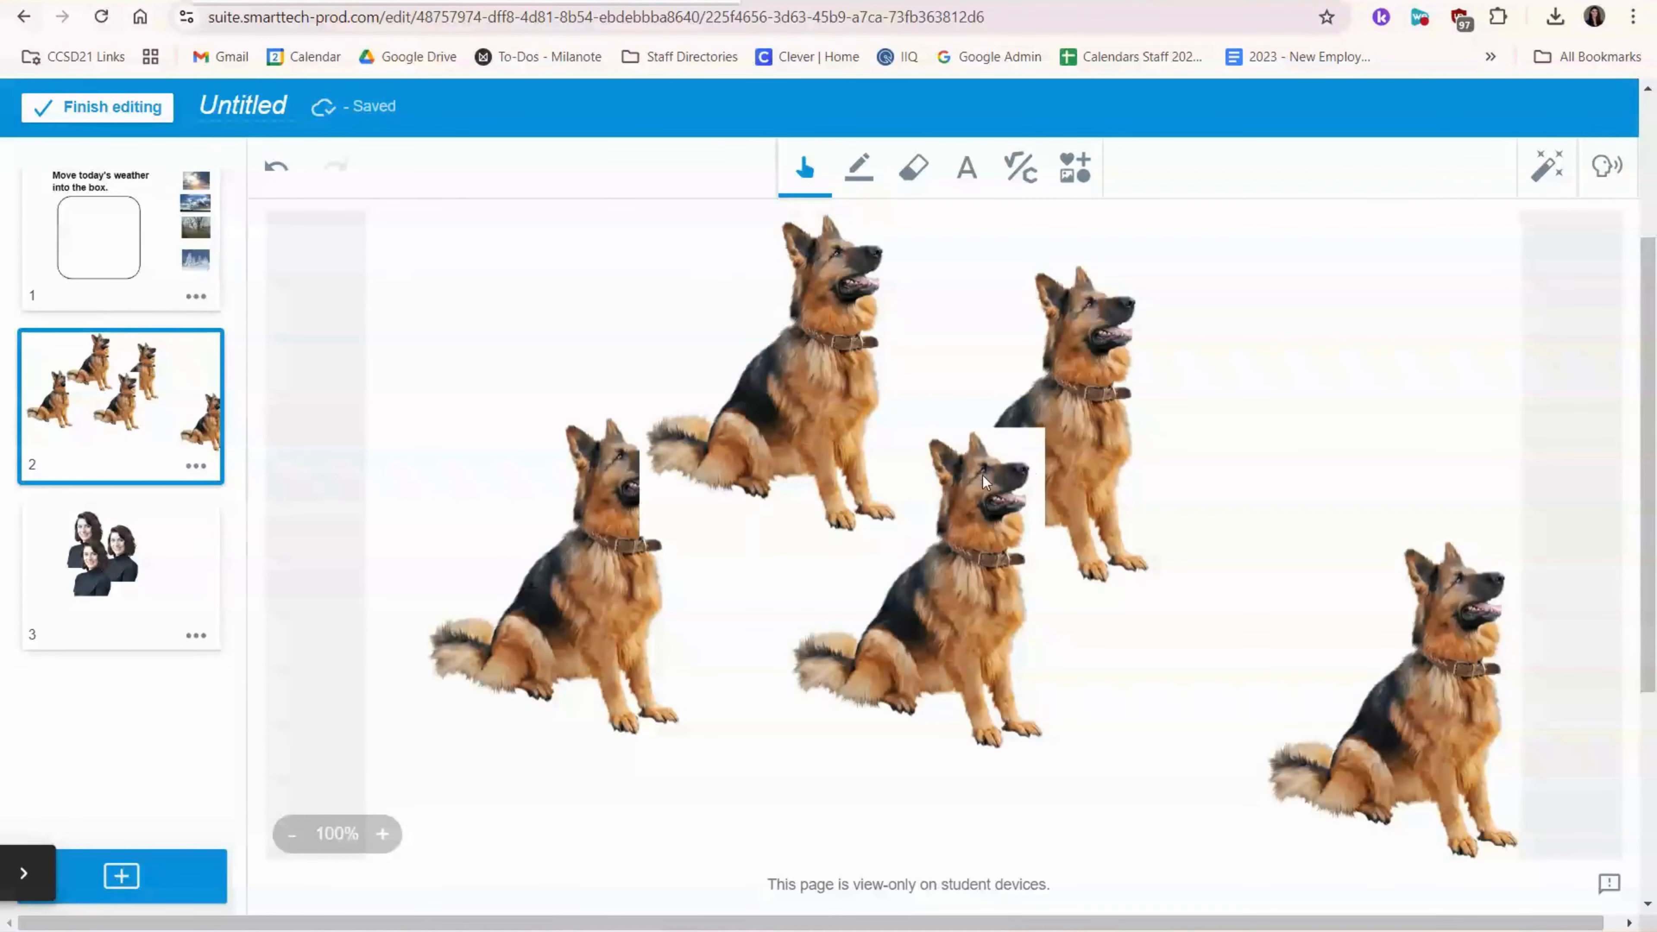
click(145, 583)
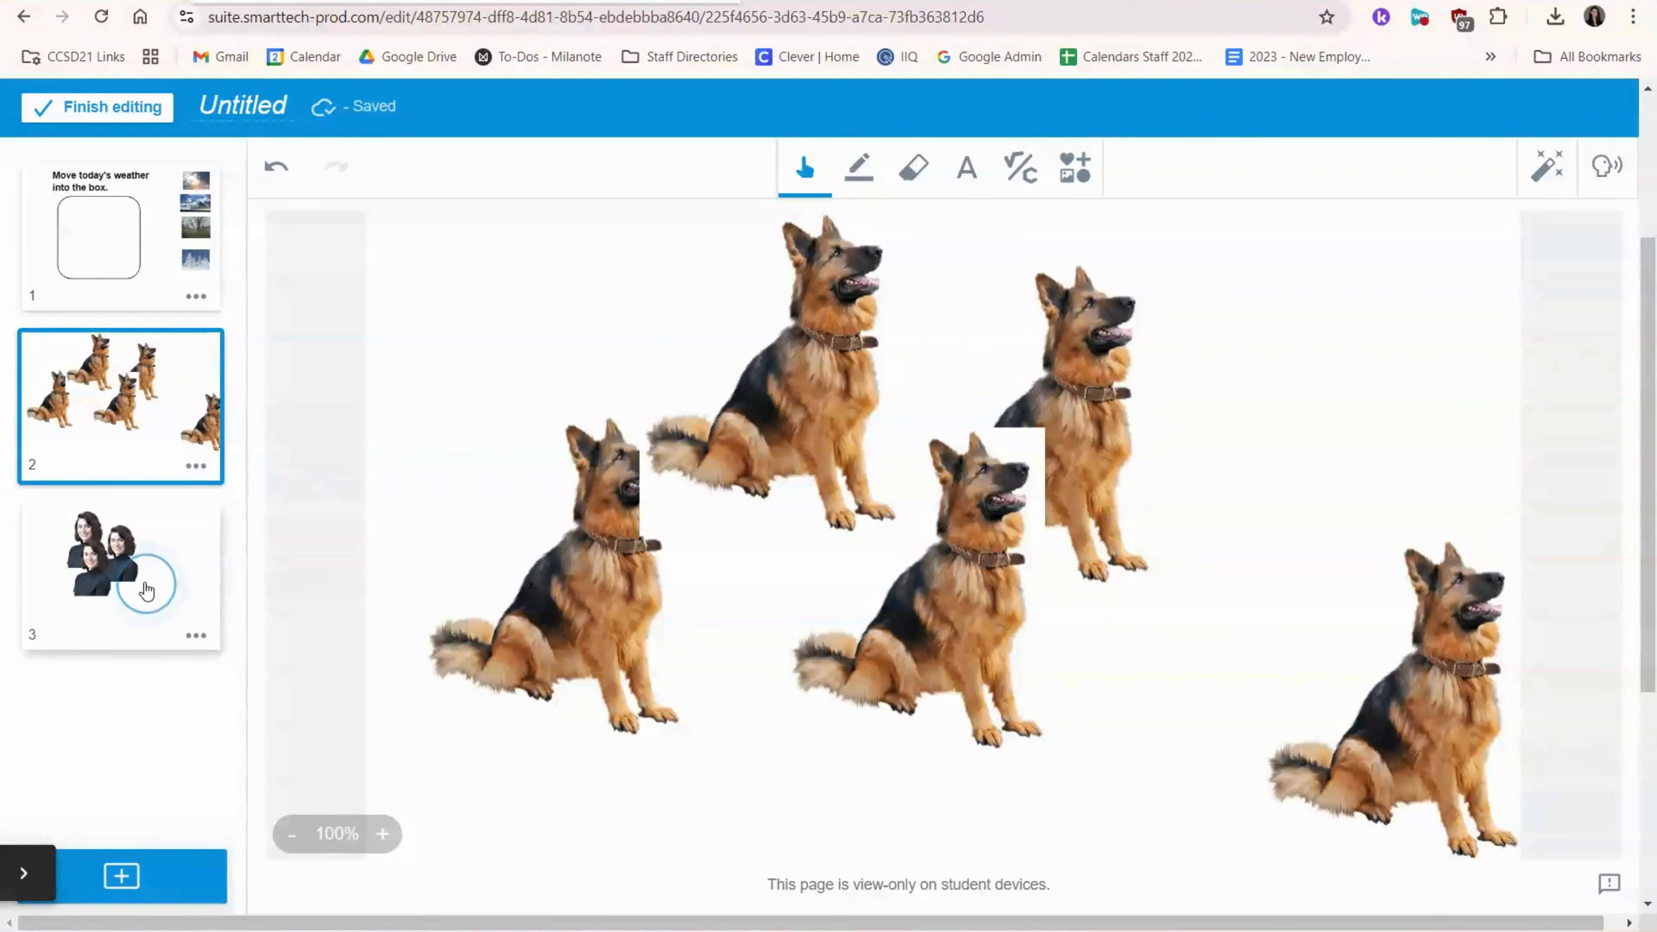